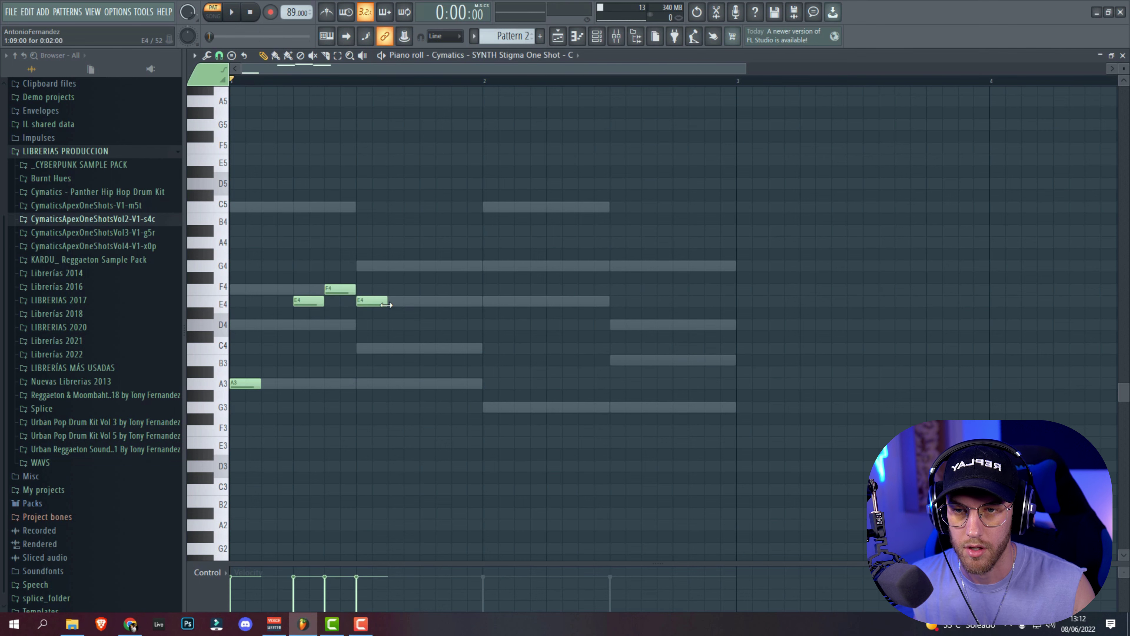
Add a D4 note directly after the last E4 of the melody and play the pattern
left_click(394, 328)
key("space")
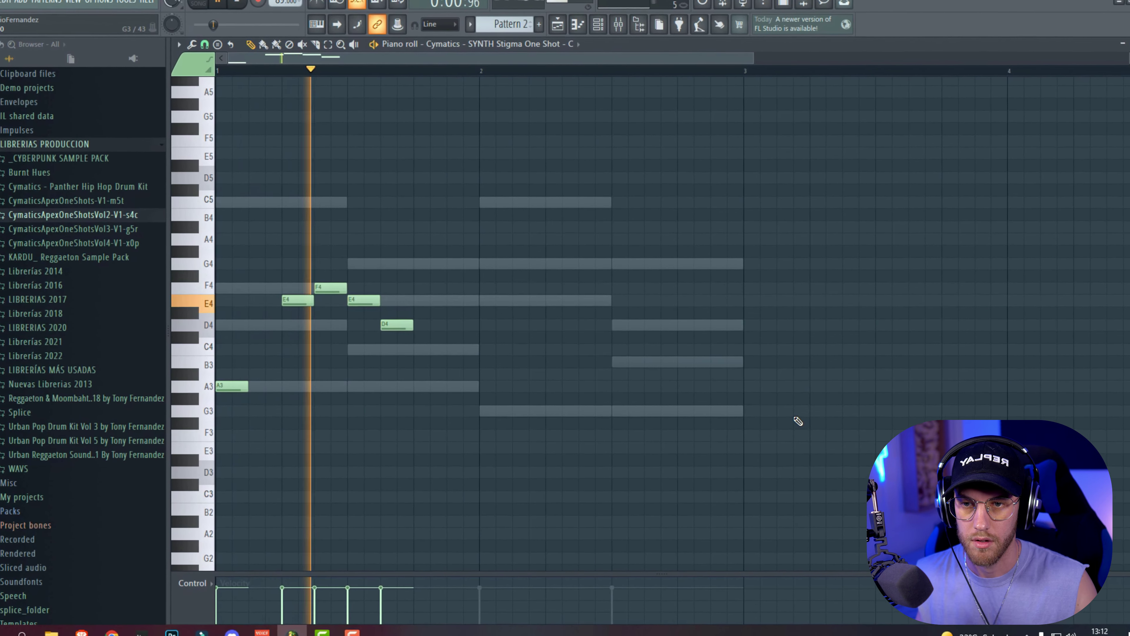
key("space")
Transpose the five melody notes in bar 1 up one octave and play the pattern
left_click_drag(540, 256, 227, 405)
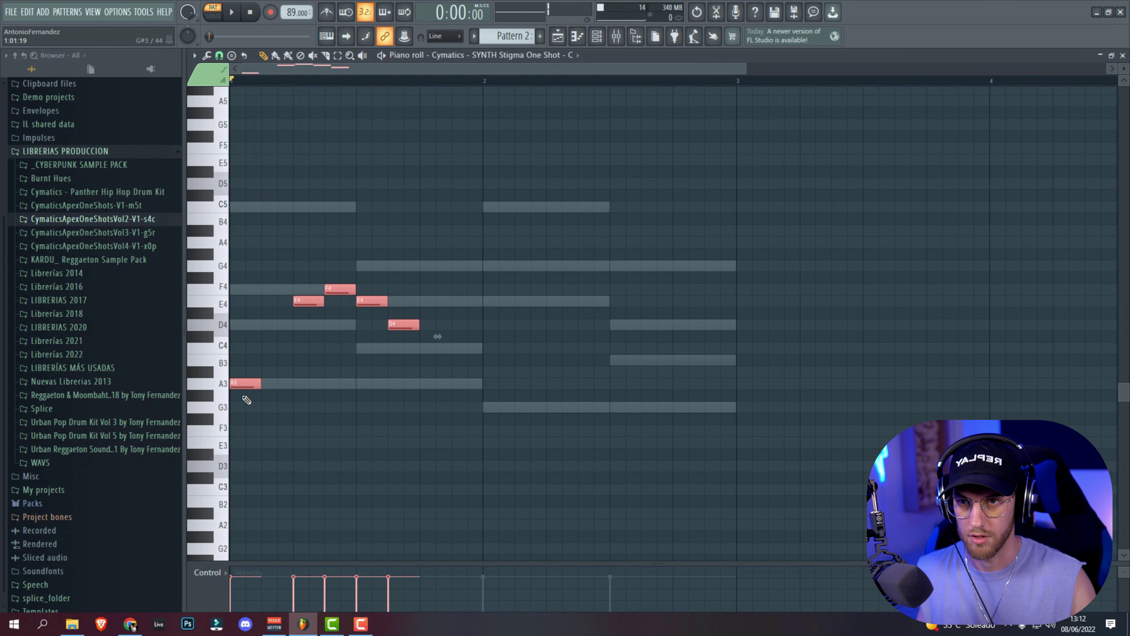
key("ctrl+Up")
key("space")
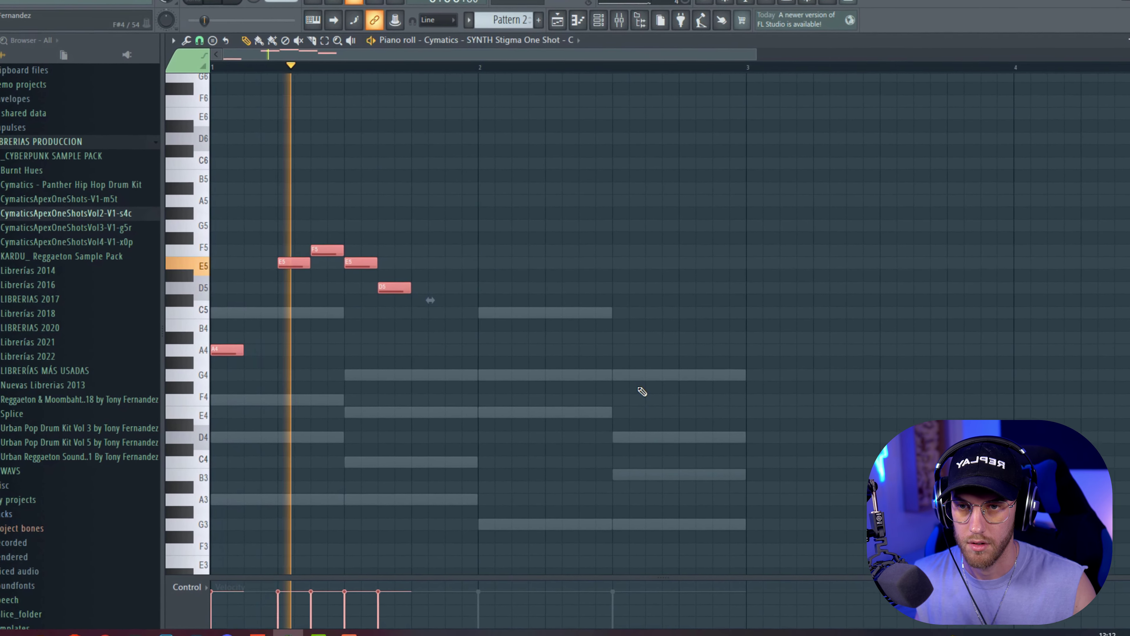
key("space")
Duplicate the five-note melody phrase from bar 1 to the start of bar 2 and play the pattern
left_click_drag(513, 218, 248, 396)
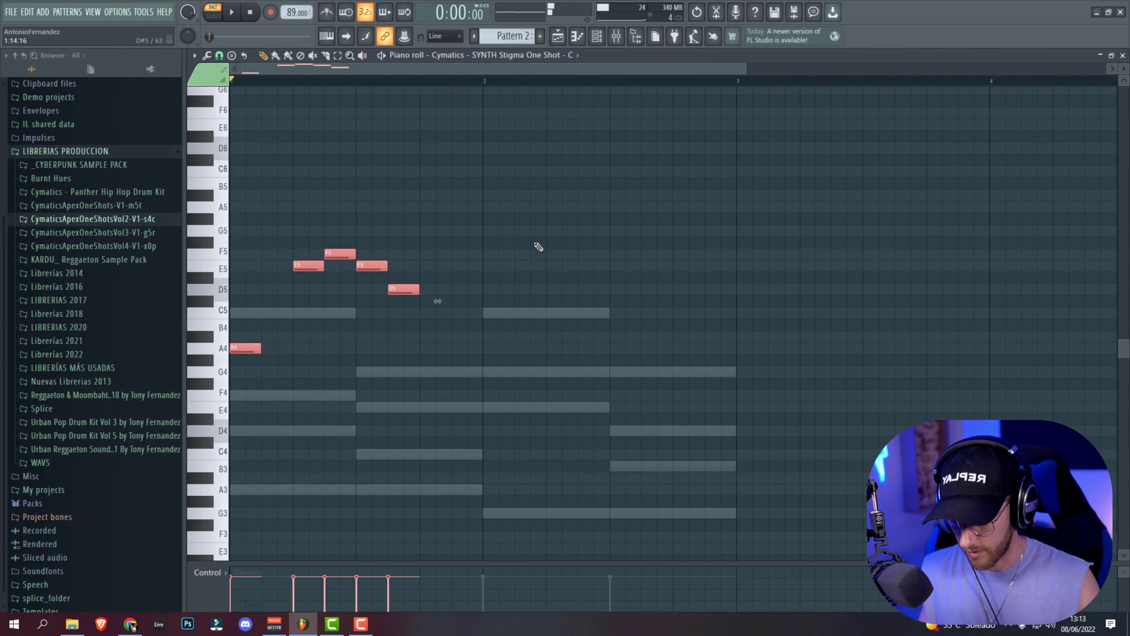
key("ctrl+c")
key("ctrl+v")
key("shift+Right")
left_click_drag(256, 349, 498, 349)
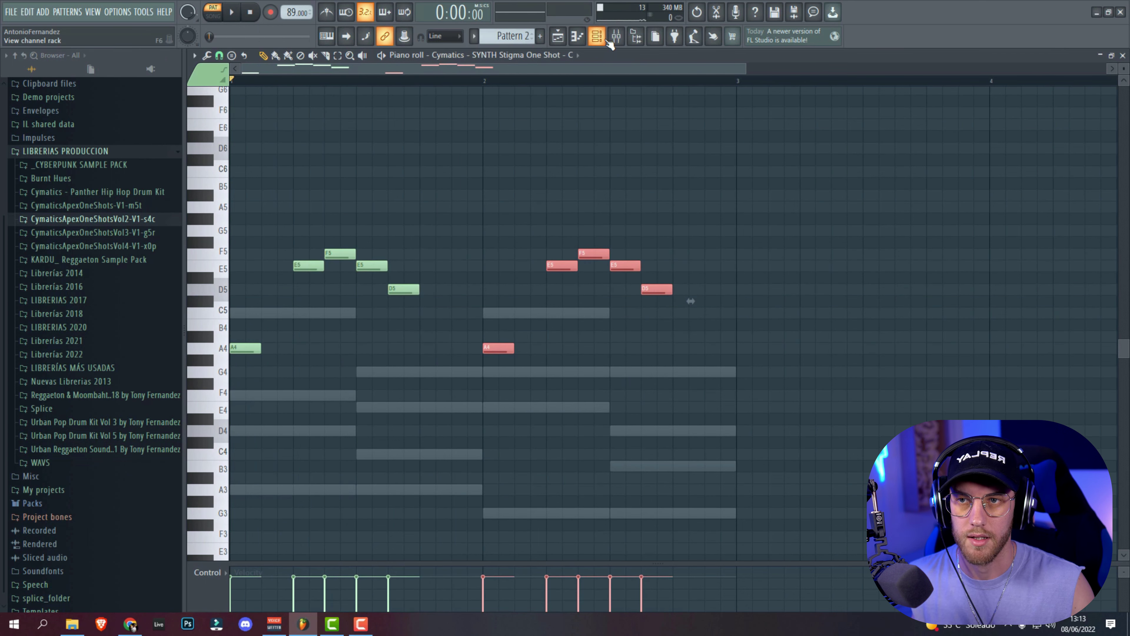
key("space")
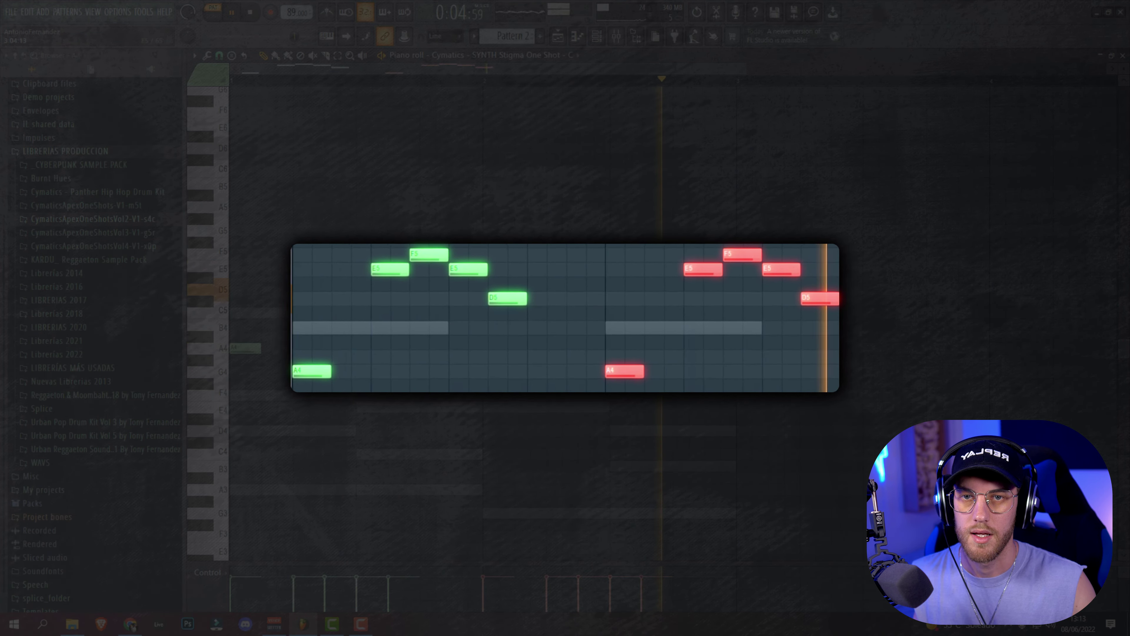
key("space")
Load ValhallaVintageVerb in the first effect slot of the Cymatics synth's mixer track and lower its mix
left_click(596, 36)
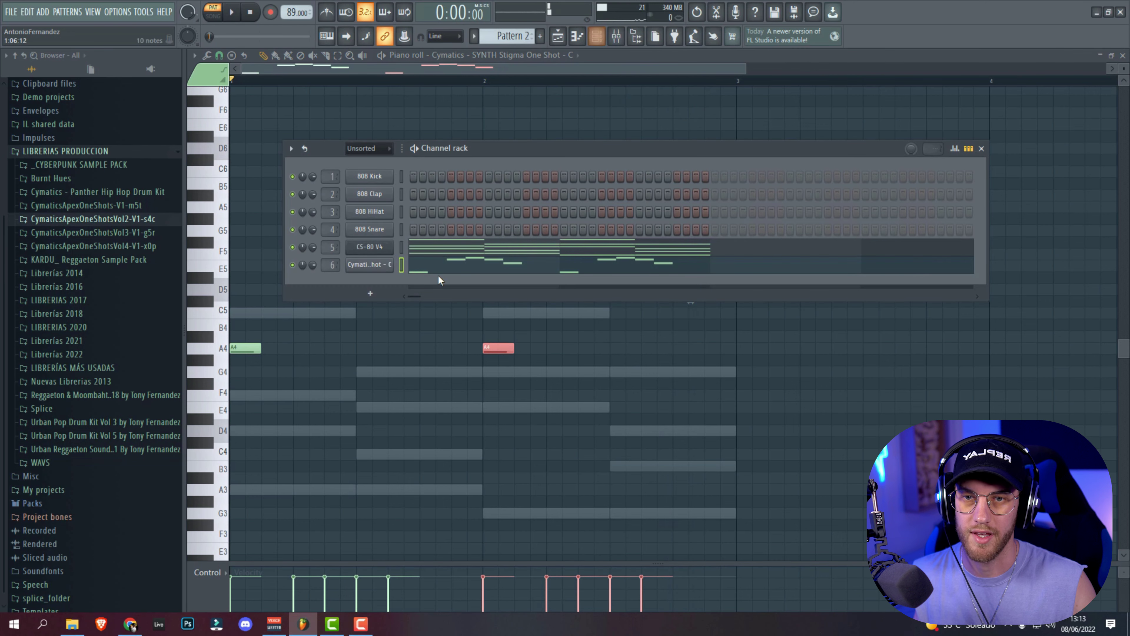
left_click(376, 270)
double_click(510, 129)
left_click(874, 199)
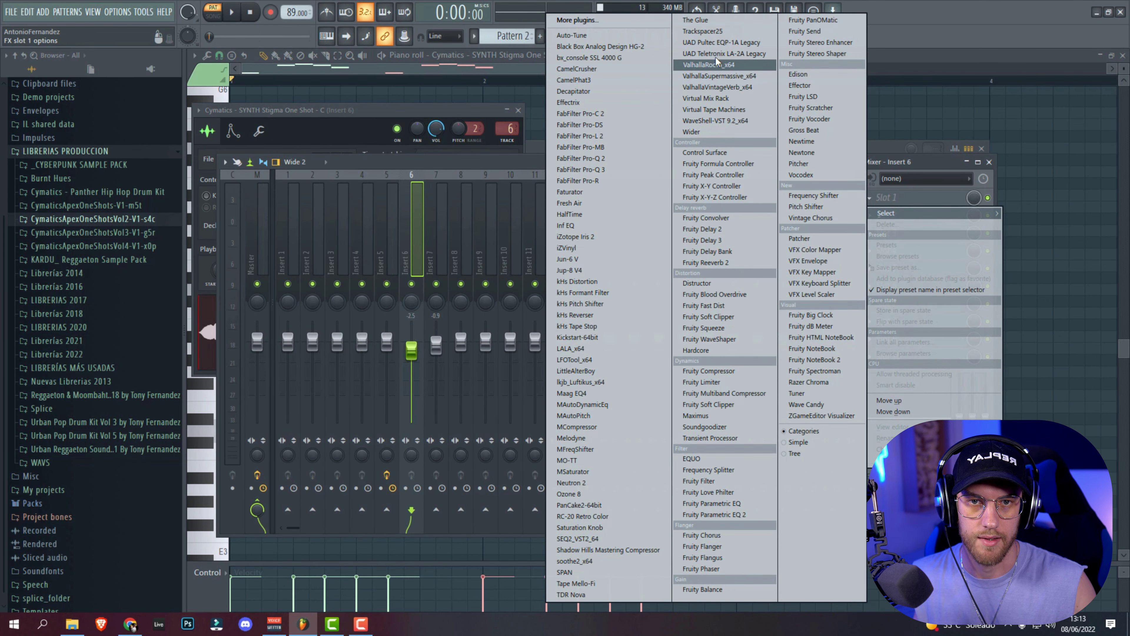
left_click(717, 87)
left_click_drag(324, 297, 315, 395)
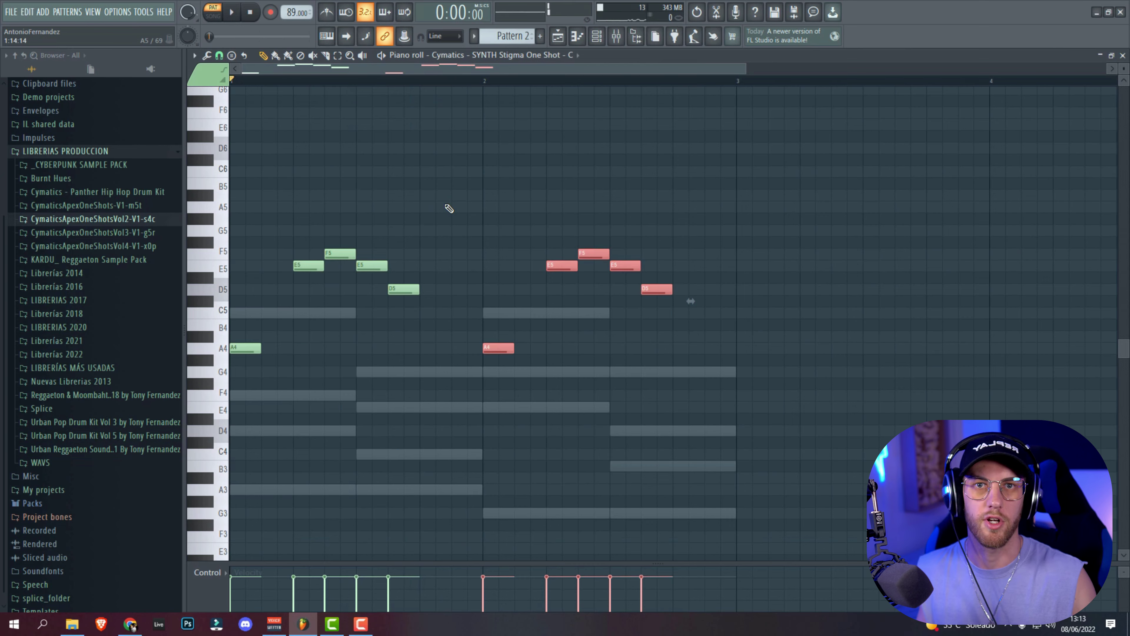
Transpose all melody notes in both bars up one more octave and start playback
key("ctrl+a")
key("ctrl+Up")
key("space")
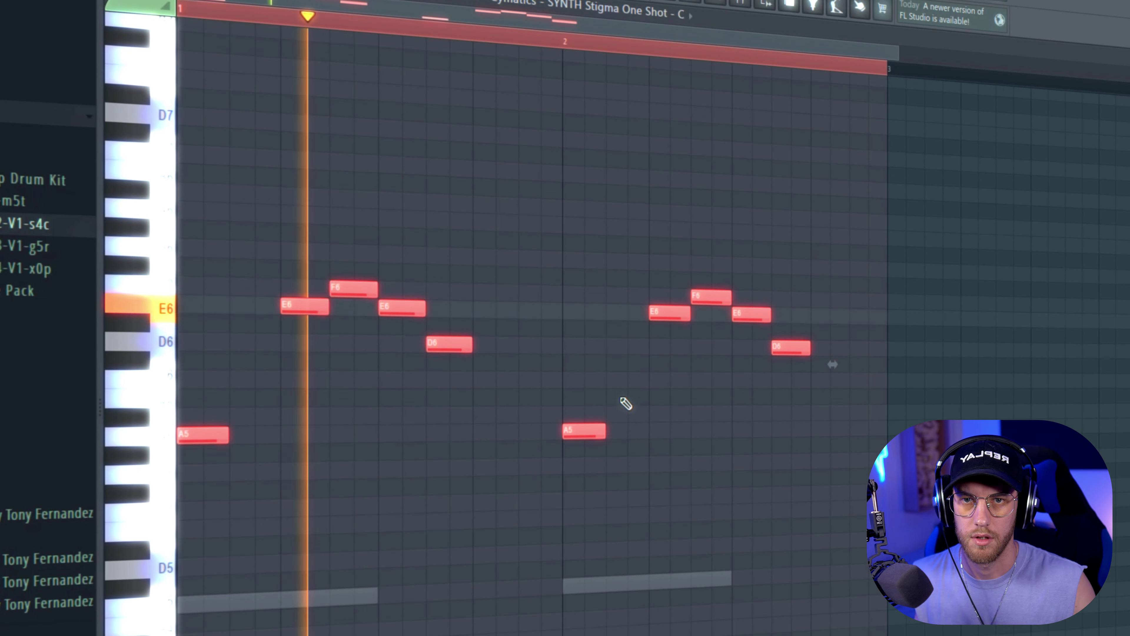
Set the Cymatics synth's ValhallaVintageVerb to 49.2% mix, 54.83 ms predelay and 4.11 s decay, then close the plugin windows and stop playback
left_click(715, 2)
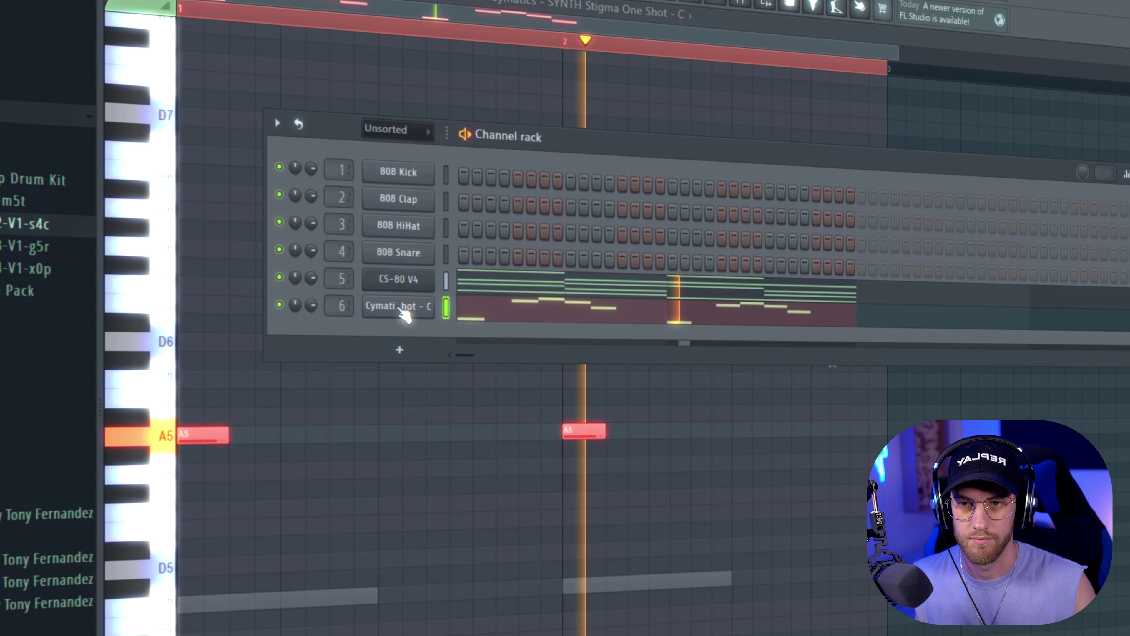
left_click(409, 308)
double_click(599, 117)
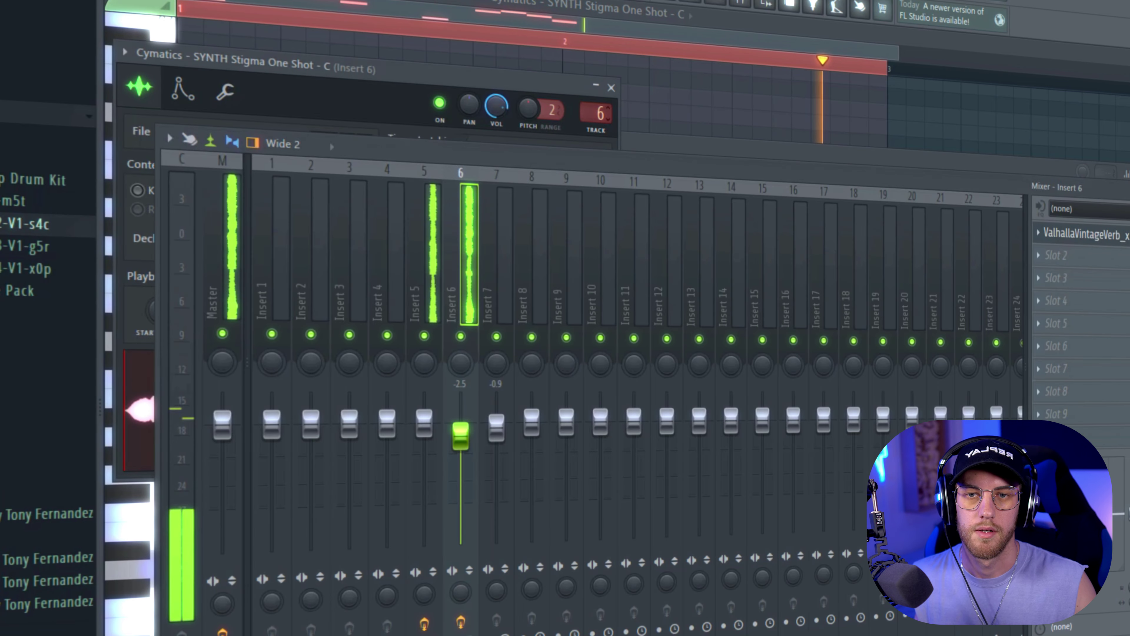
left_click(1120, 243)
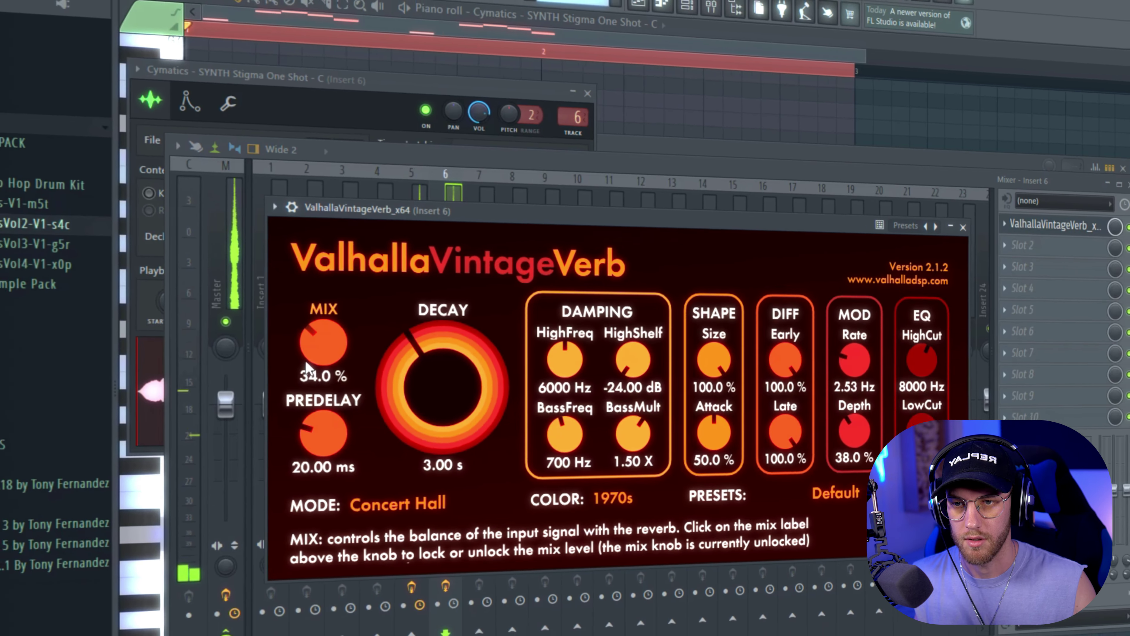
mouse_move(326, 355)
left_mouse_down()
mouse_move(327, 338)
mouse_move(321, 357)
mouse_move(379, 337)
mouse_move(316, 320)
mouse_move(324, 354)
left_mouse_up()
key("space")
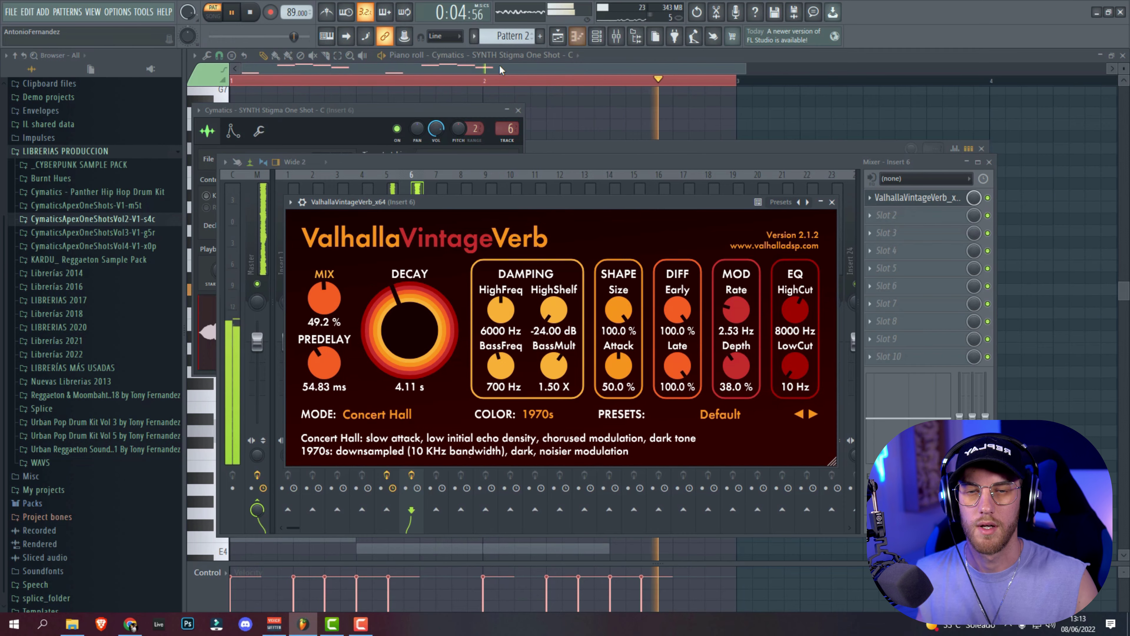
key("F12")
key("space")
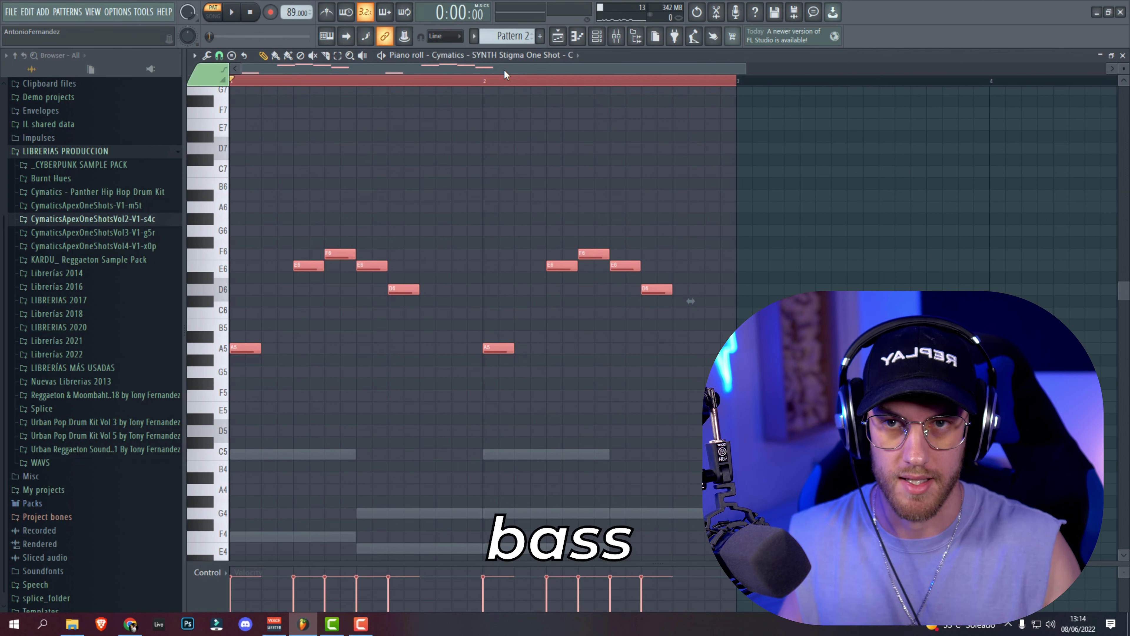
Add a Serum_x64 instrument channel to the channel rack for the bass
key("F6")
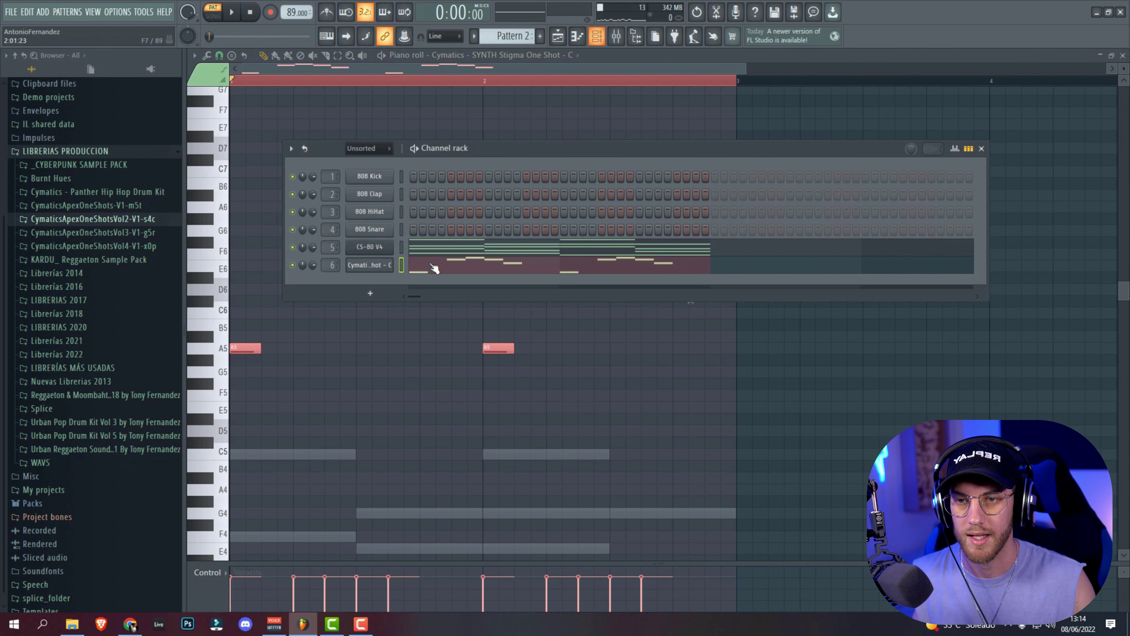
left_click(386, 301)
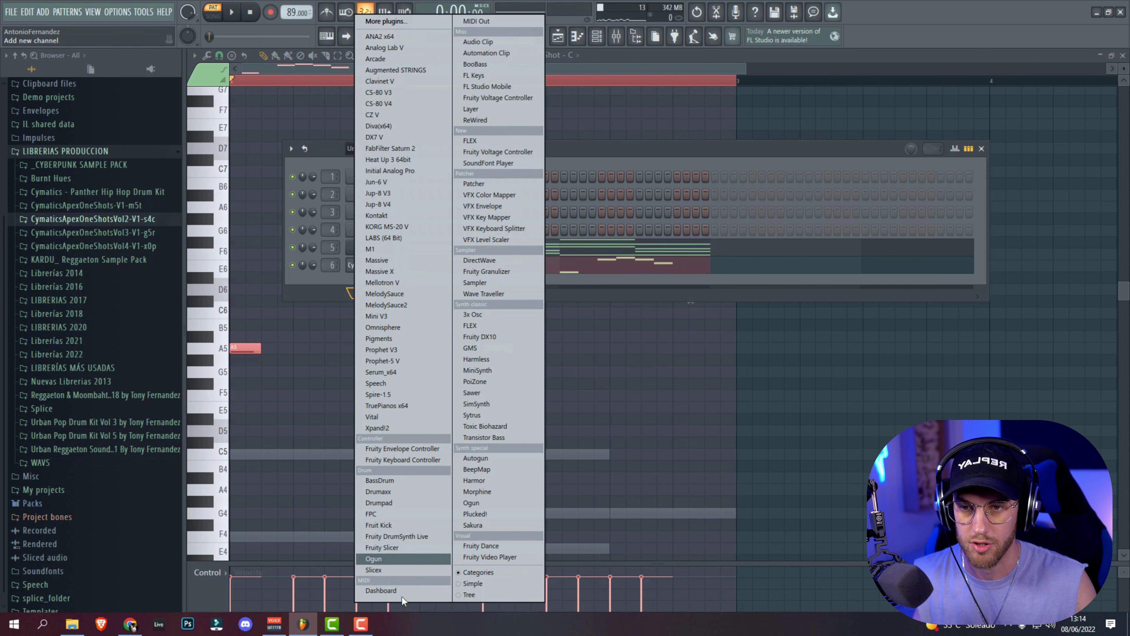
left_click(388, 374)
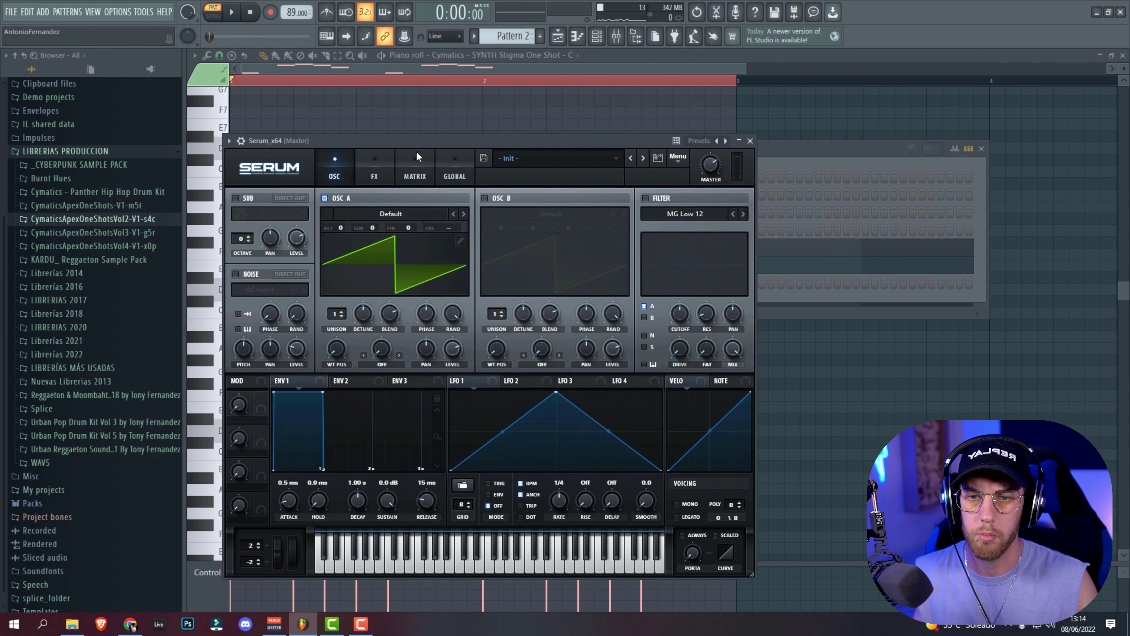
Load Serum's Splice preset BA - Flume Reece, set the master volume to 58%, and close the instrument
left_click(542, 159)
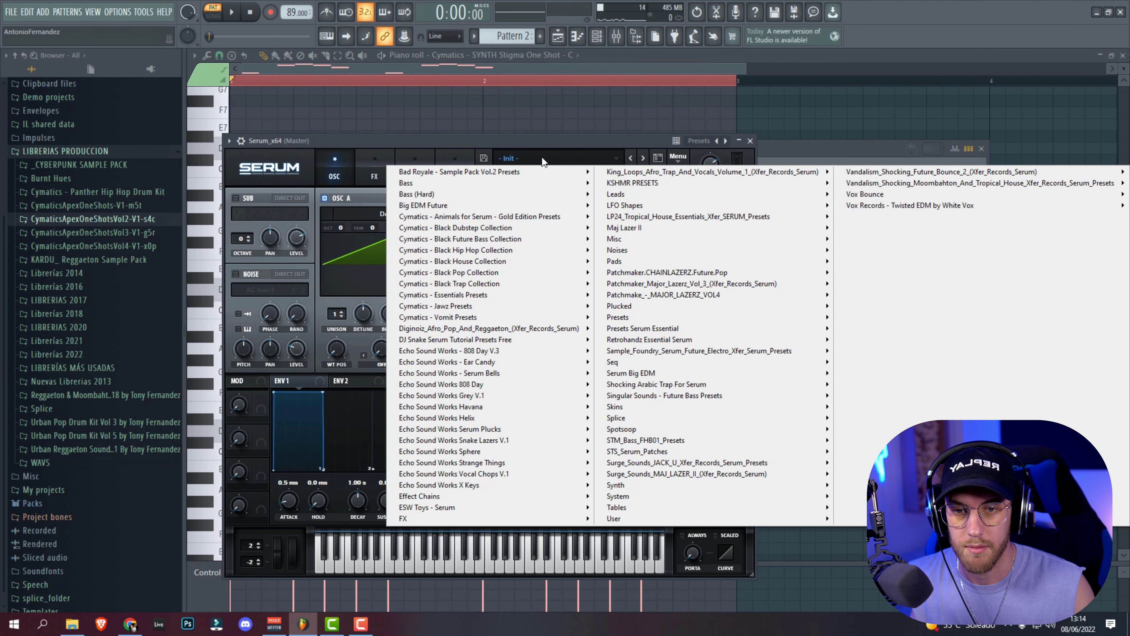
mouse_move(776, 419)
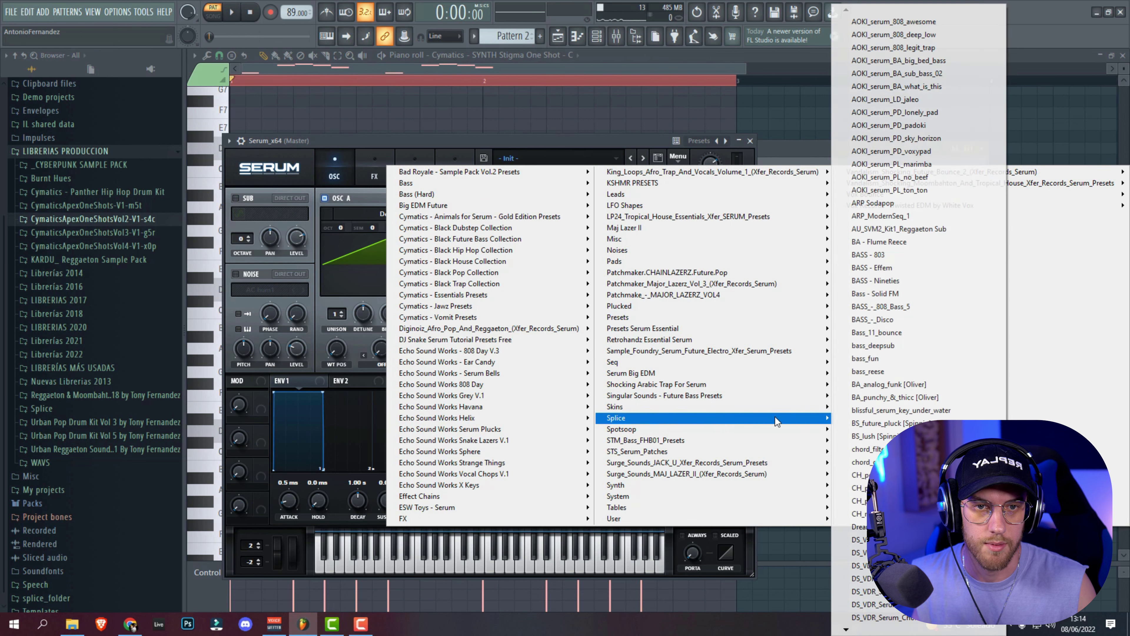
left_click(901, 244)
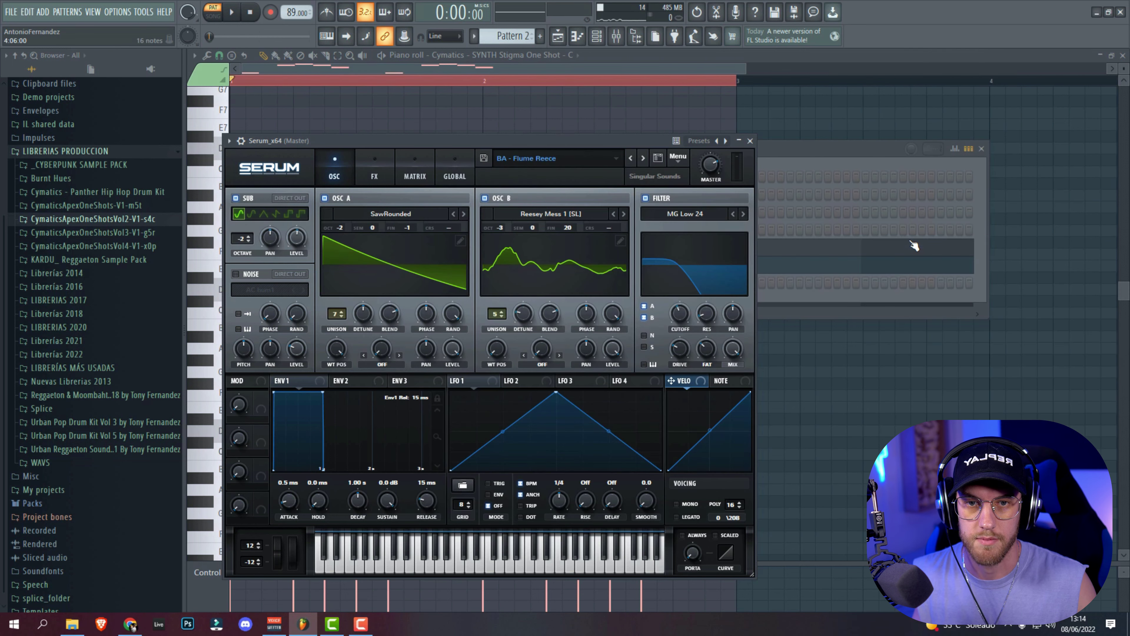
left_click_drag(711, 167, 712, 185)
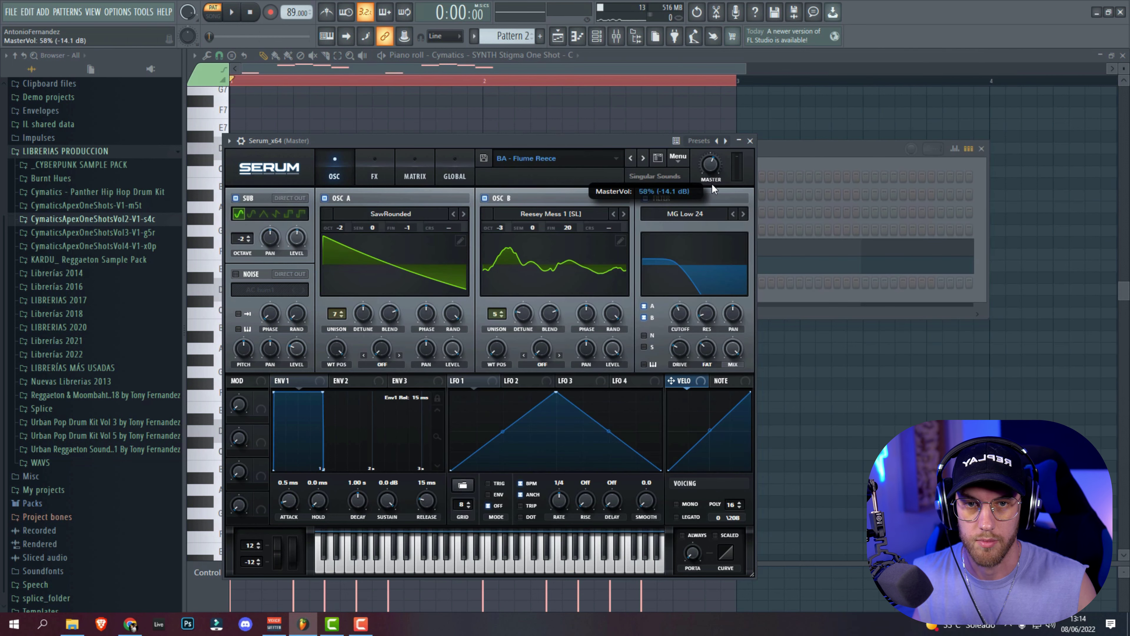
left_click(751, 141)
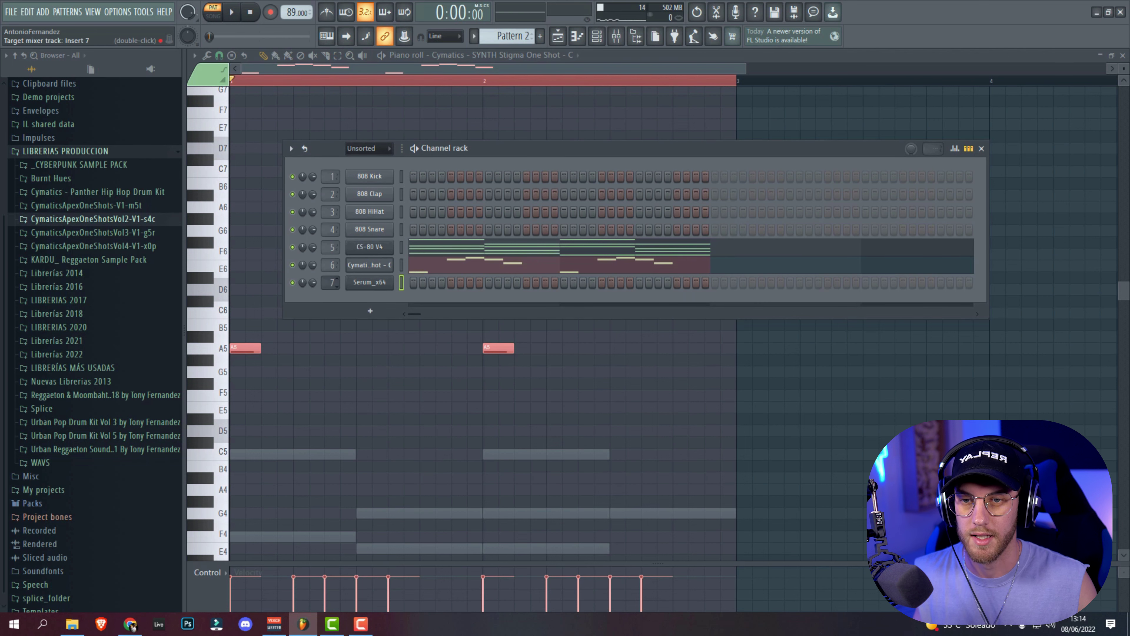
Draw four consecutive half-bar bass notes in the Serum channel's piano roll: D4, A3, C4 and G3
right_click(402, 281)
left_click(417, 283)
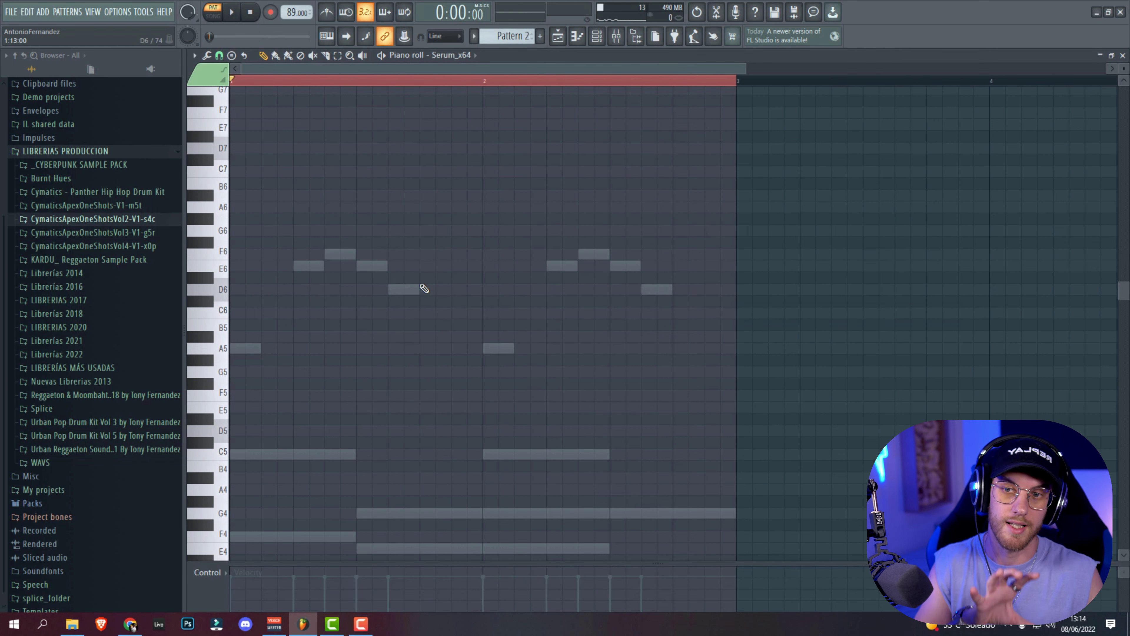
scroll(424, 288, "down", 6)
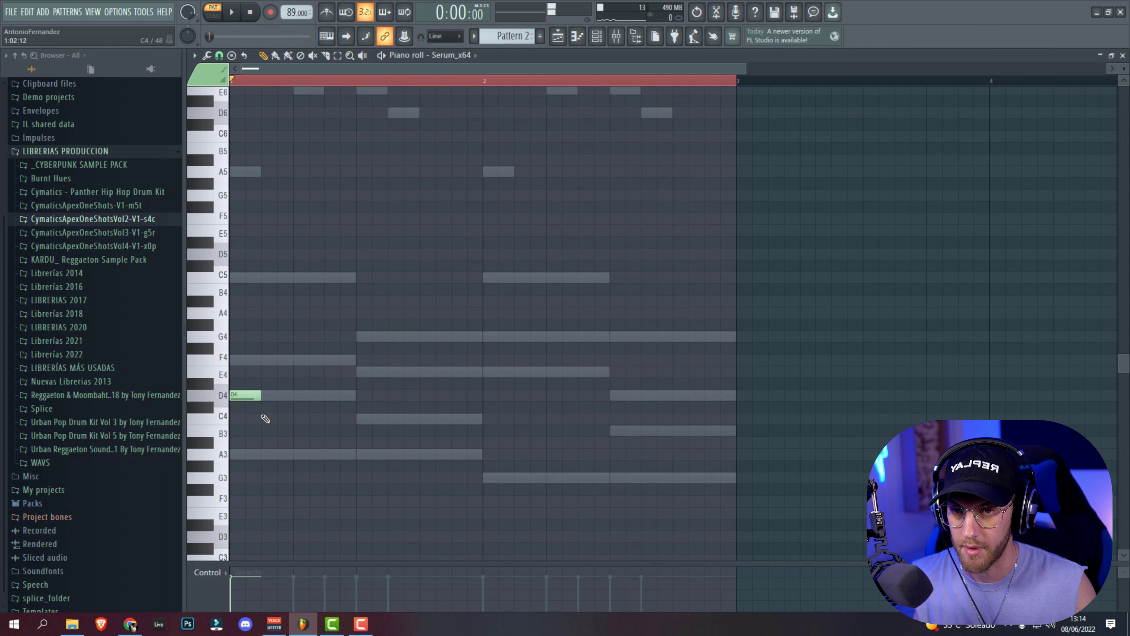
left_click(360, 457)
left_click(487, 421)
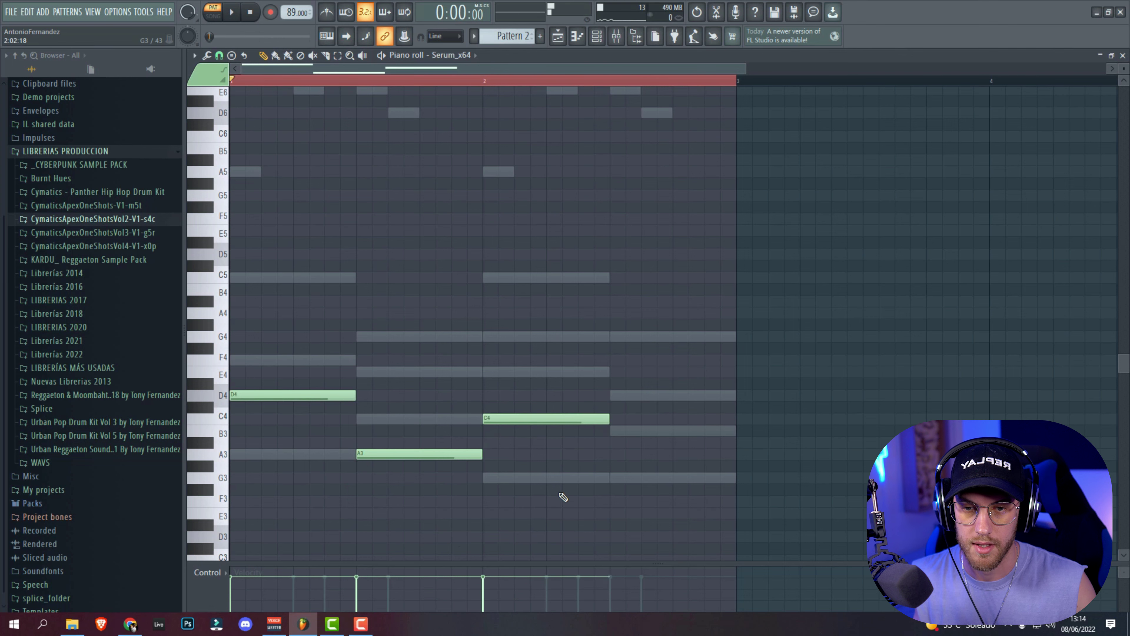
left_click(619, 477)
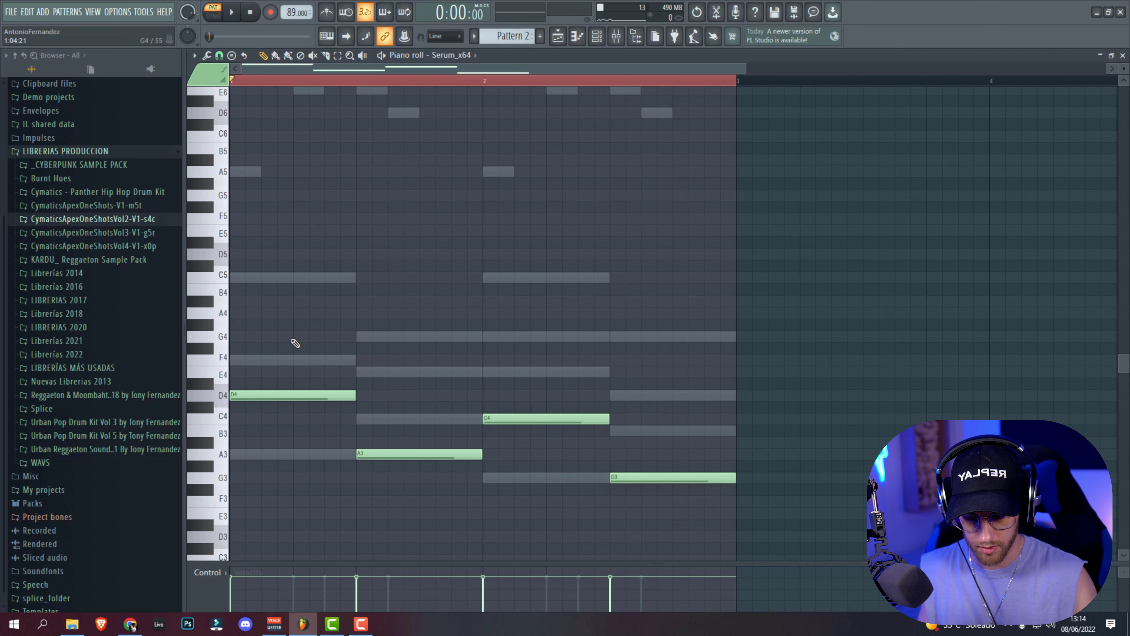
Transpose the four Serum bass notes up one octave and play the pattern
left_click_drag(295, 343, 672, 502)
key("ctrl+Up")
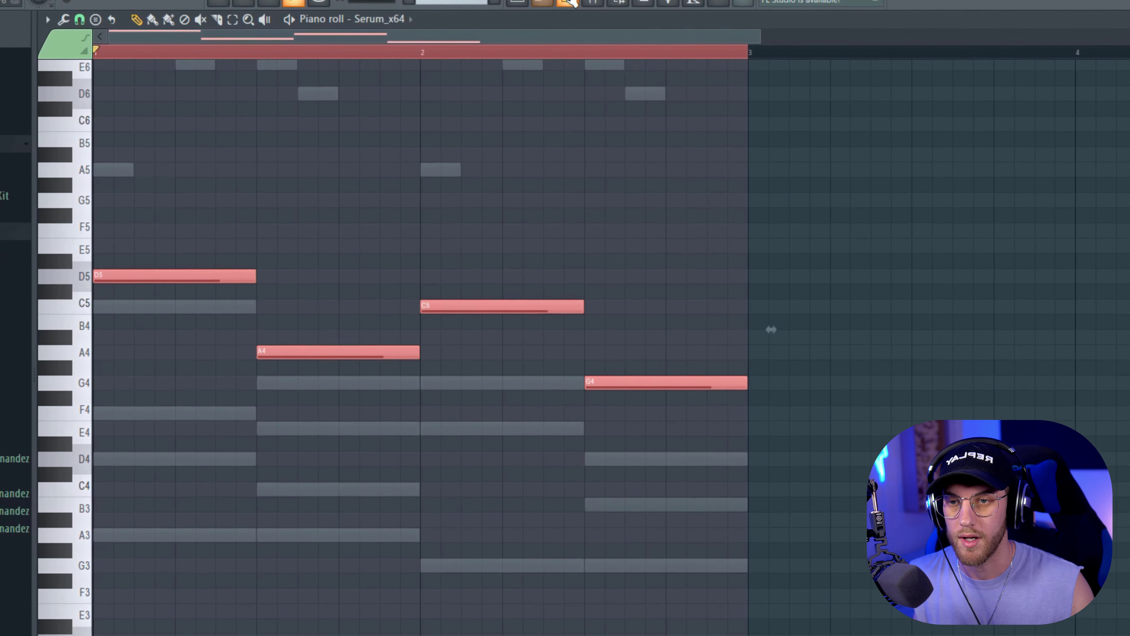
key("F6")
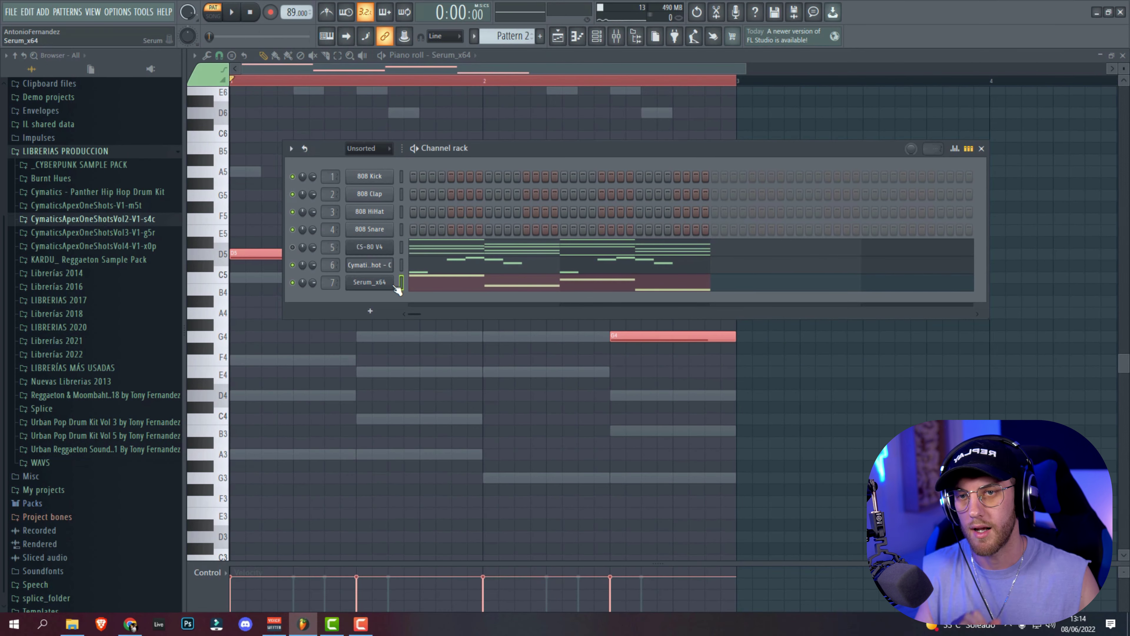
key("F6")
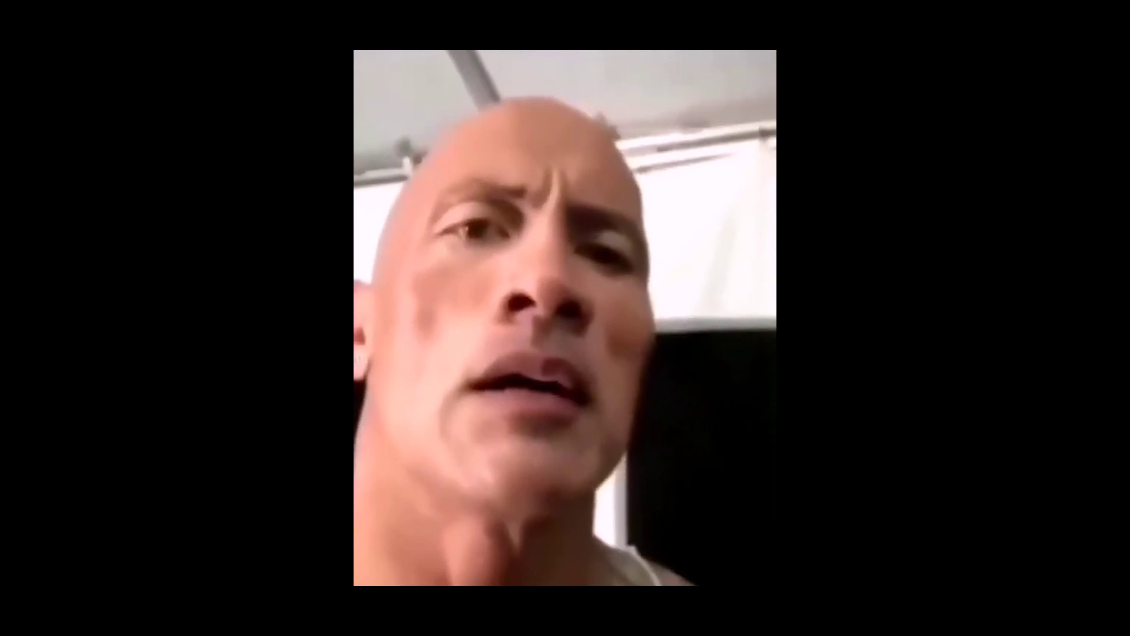
key("space")
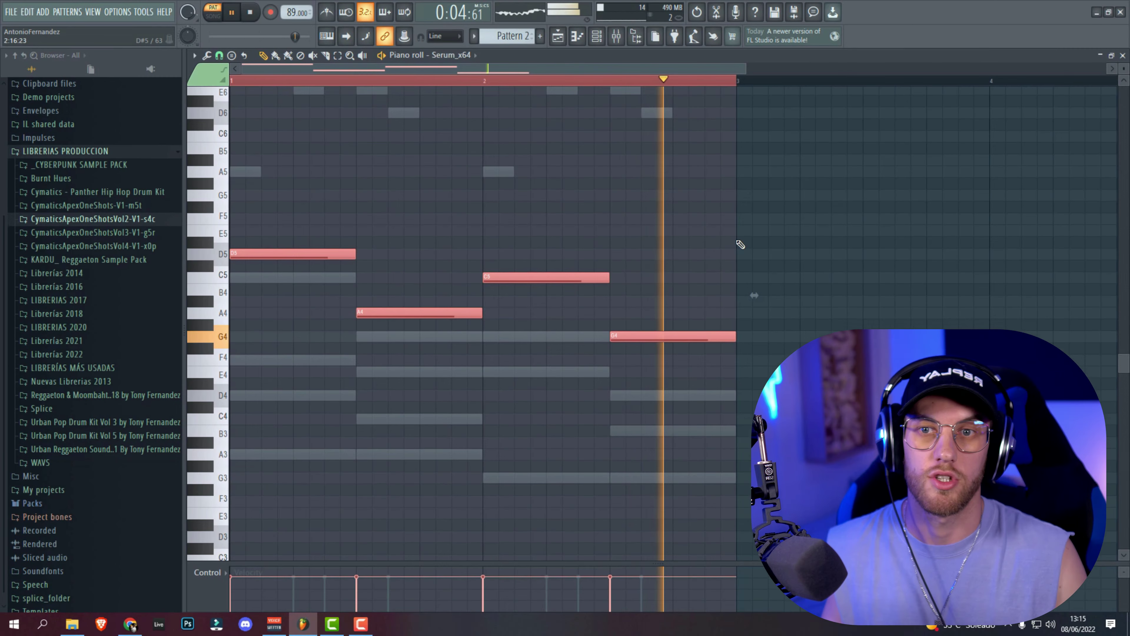
key("space")
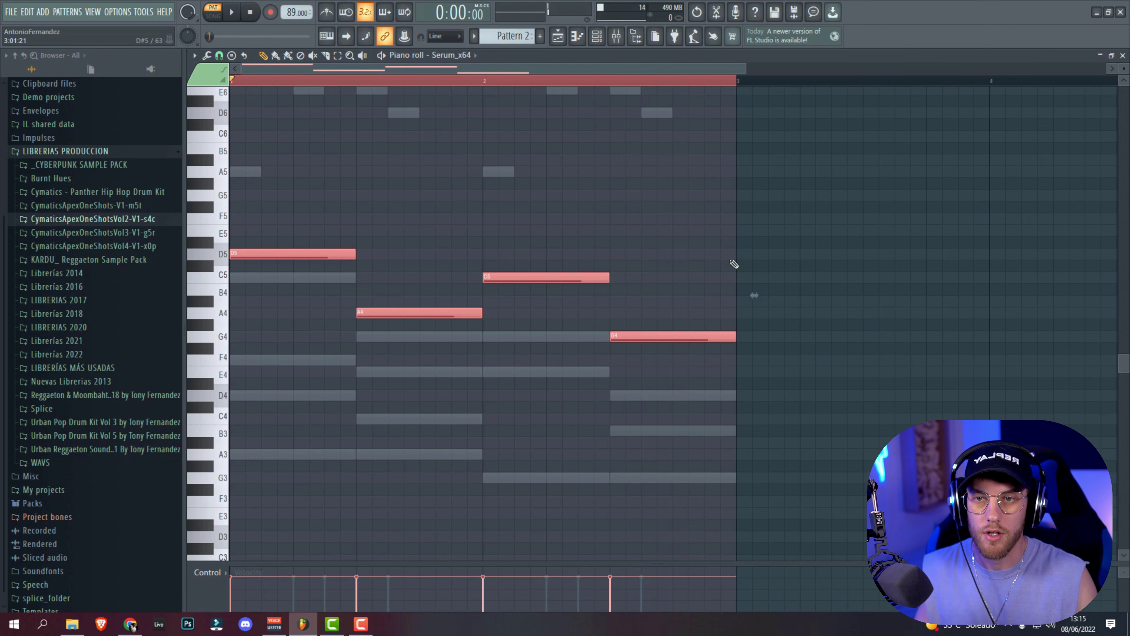
Insert kHs Distortion ahead of the reverb on the Cymatics synth channel's mixer track
left_click(597, 37)
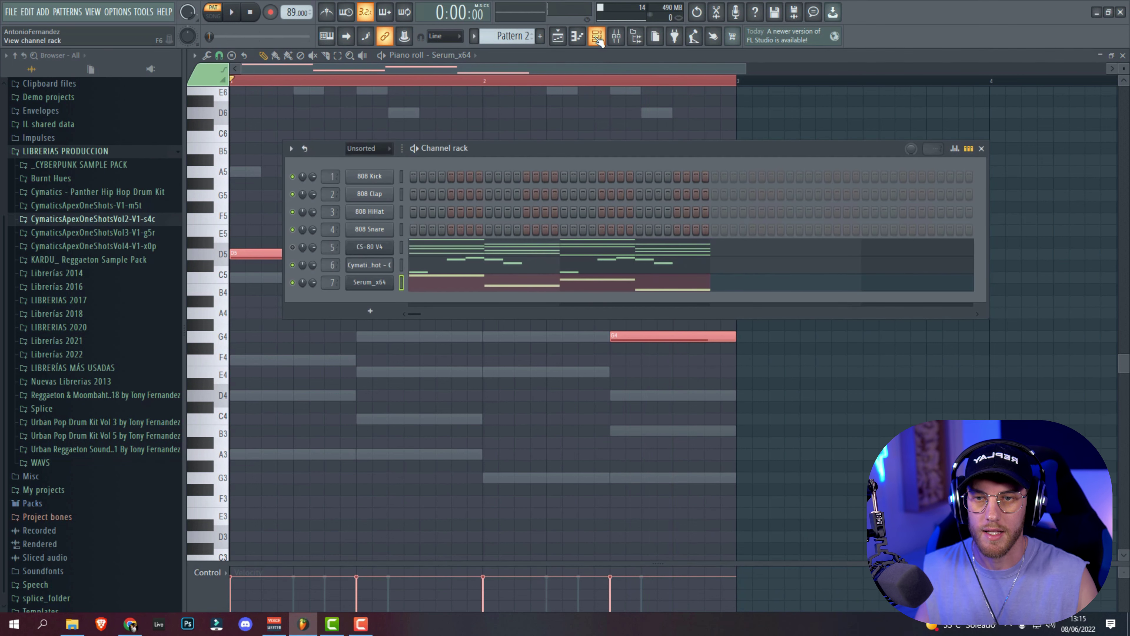
left_click(369, 266)
double_click(508, 129)
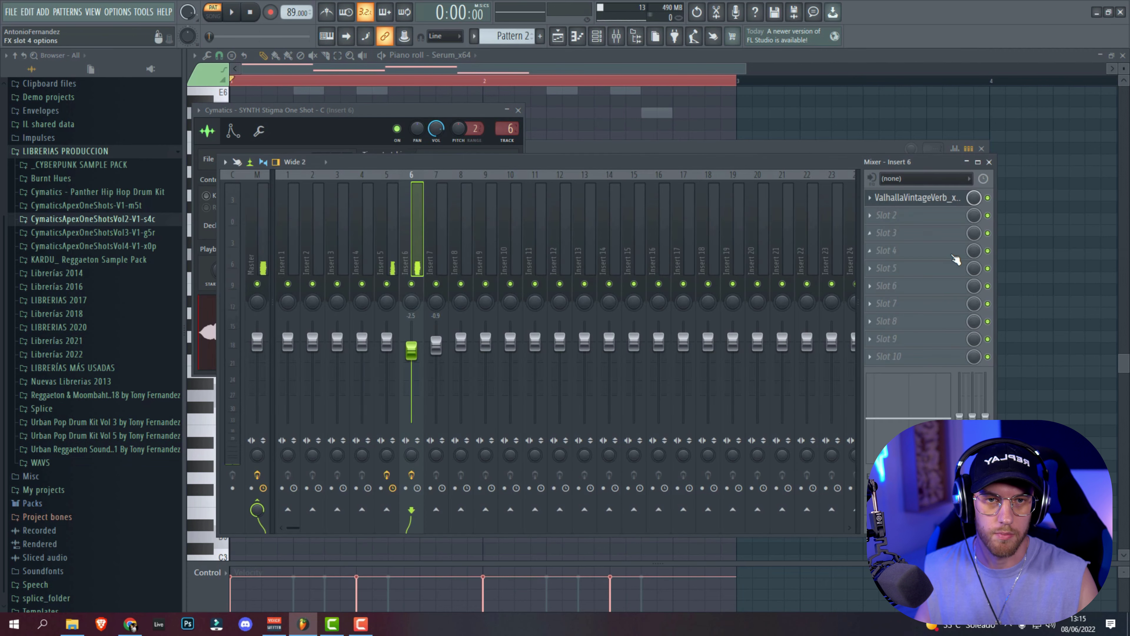
key("alt+Down")
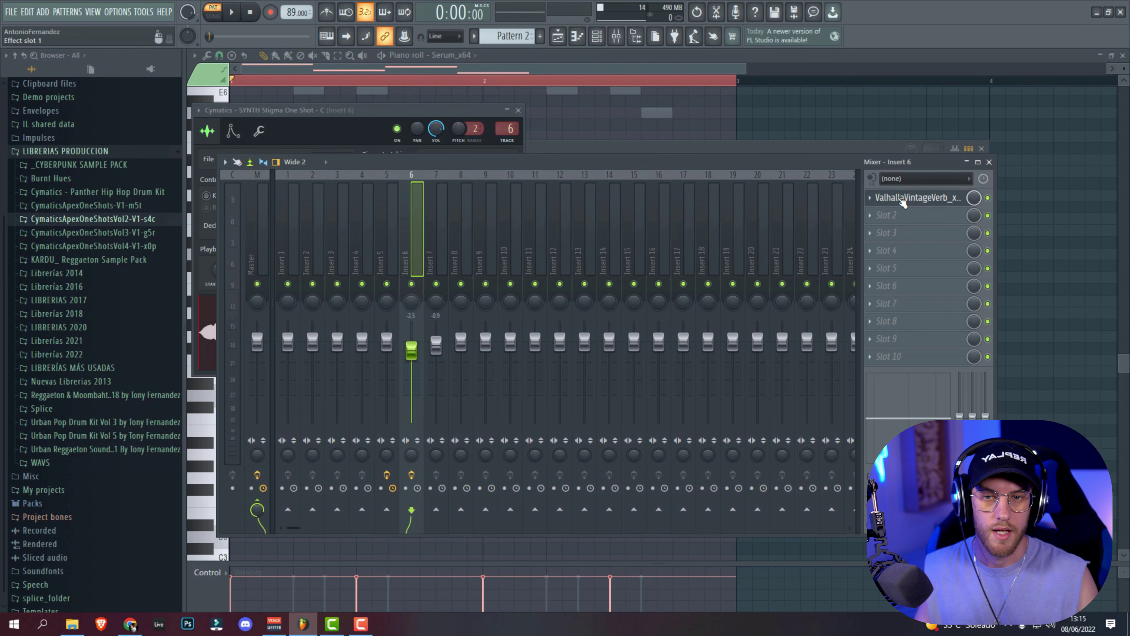
left_click(870, 197)
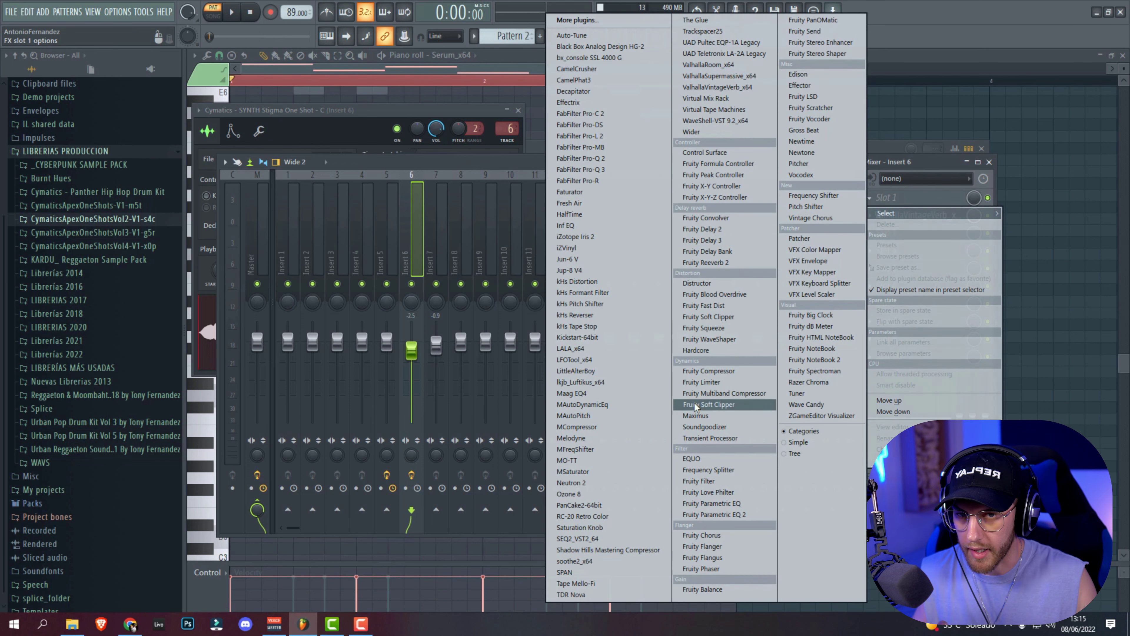
left_click(582, 281)
Play the pattern and compare the synth with kHs Distortion switched on and off
key("space")
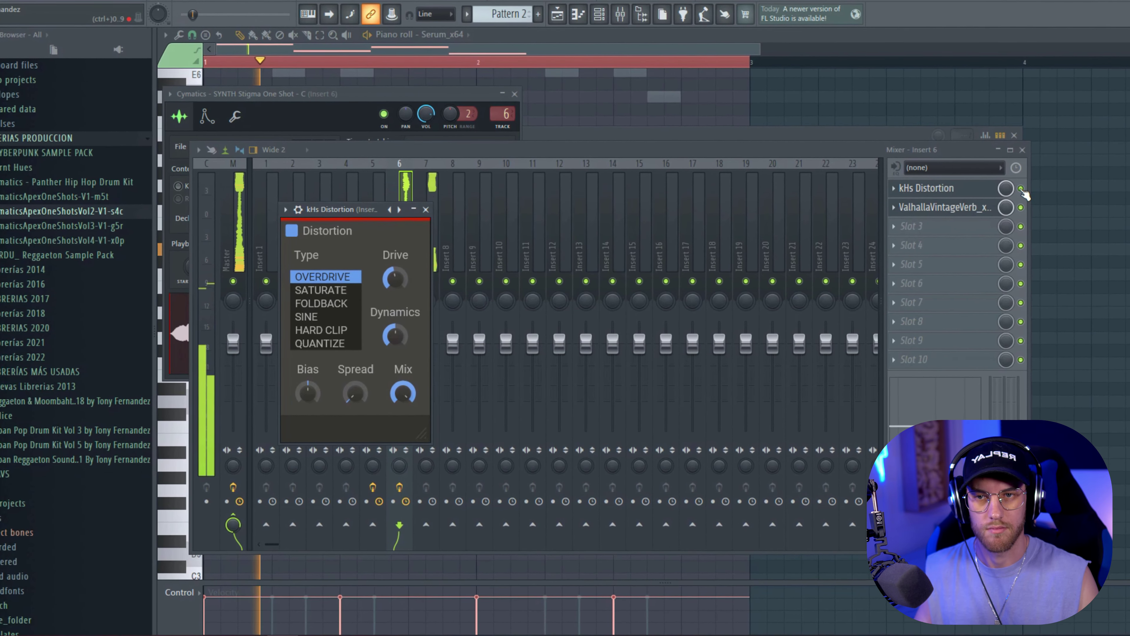
left_click(1032, 186)
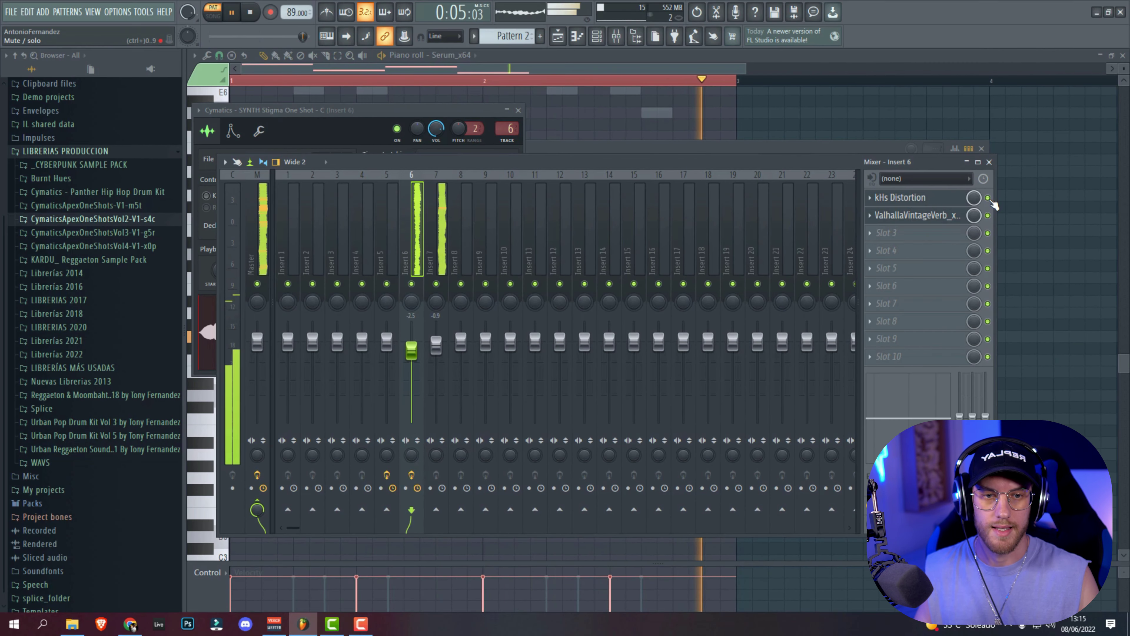
key("space")
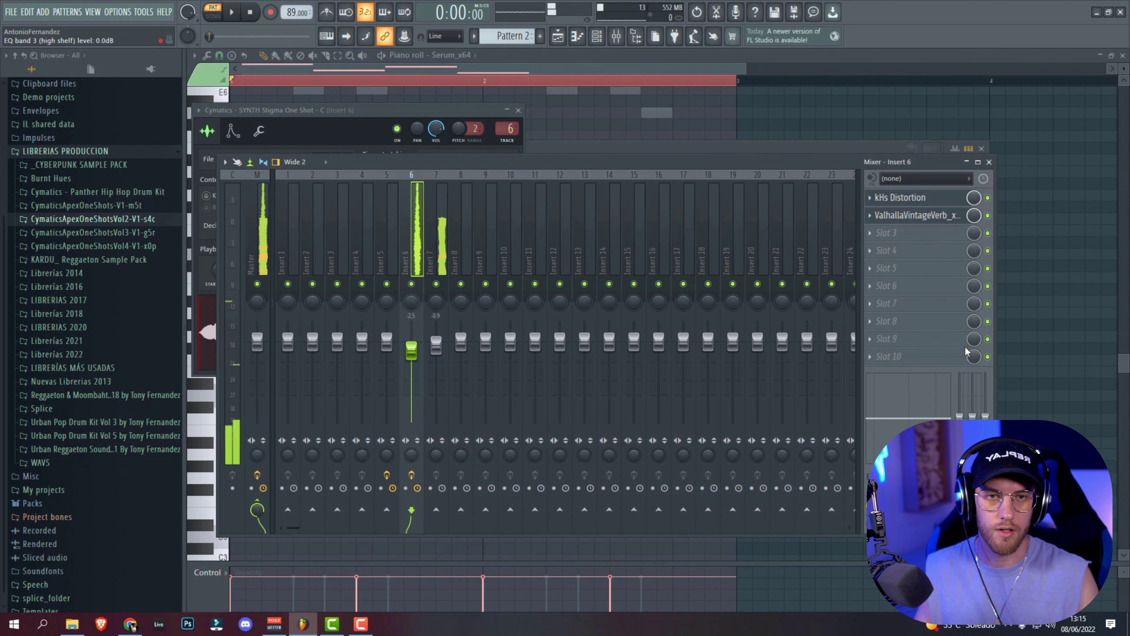
Insert Fruity parametric EQ 2 between the distortion and reverb, and make band 7 a steep low-pass with its cutoff lowered to the mids
left_click(871, 216)
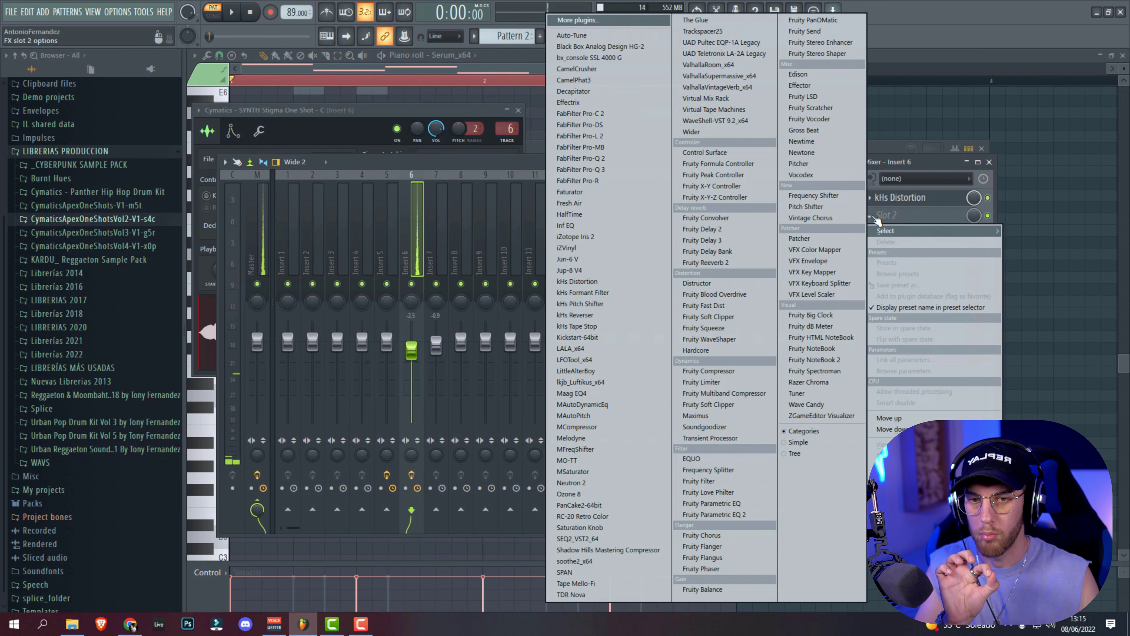
left_click(715, 515)
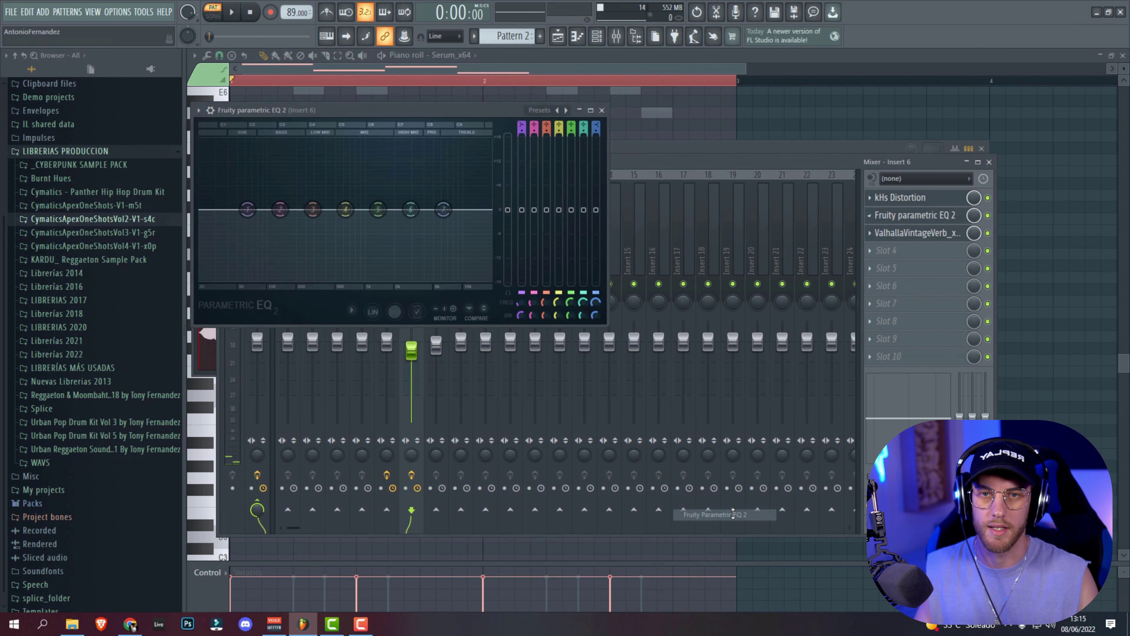
scroll(596, 126, "down", 6)
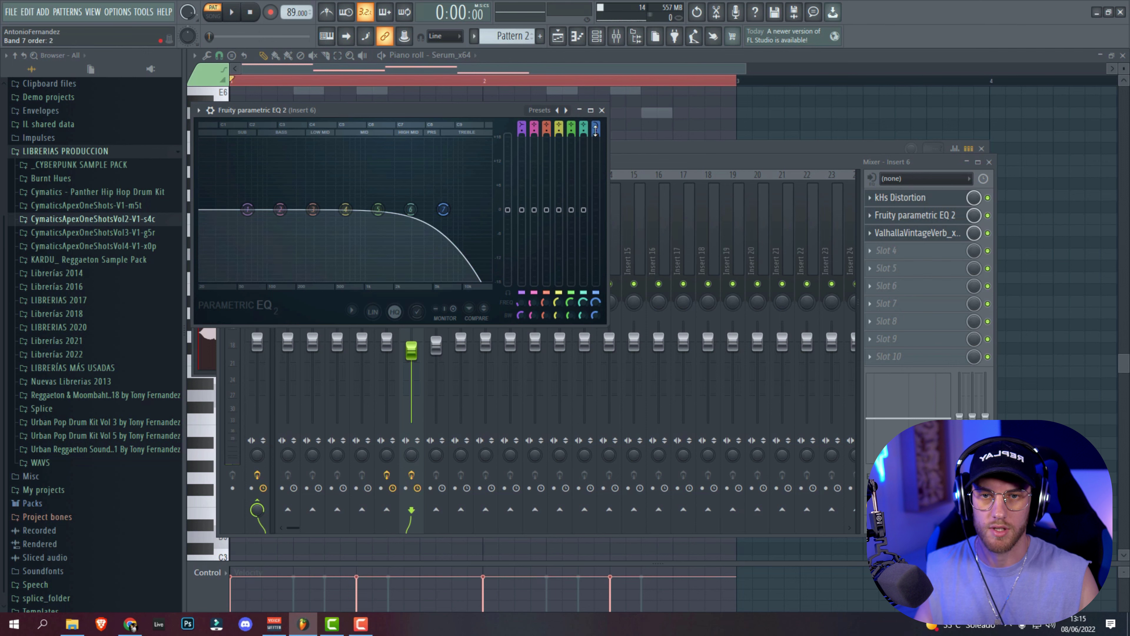
key("space")
left_click_drag(443, 210, 347, 210)
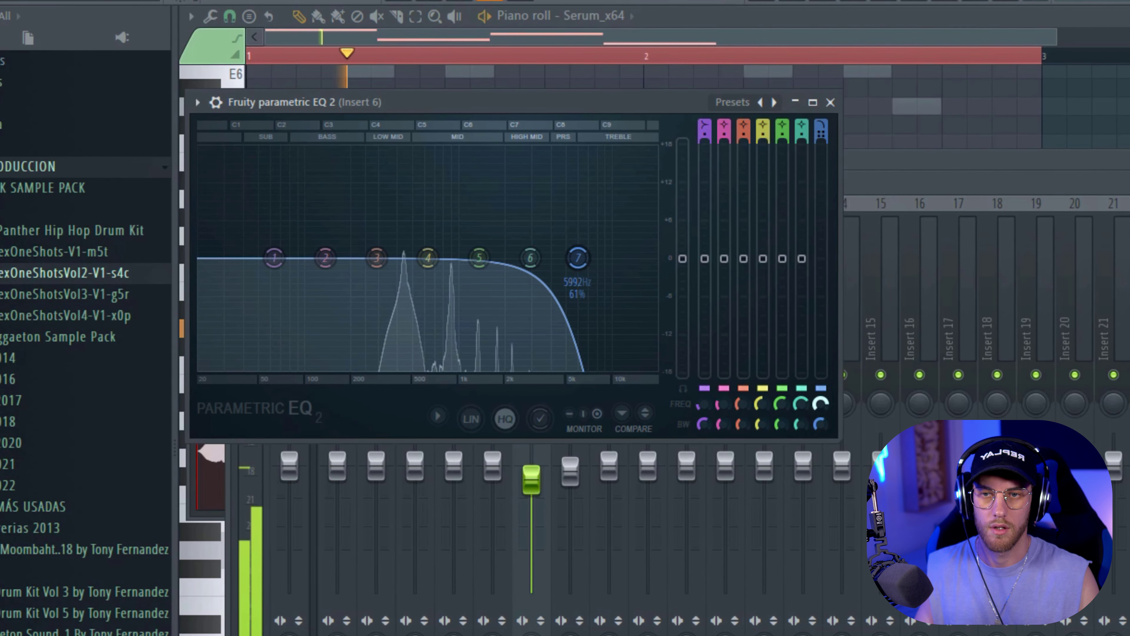
left_click_drag(429, 258, 480, 257)
Delete all melody notes from the Cymatics synth channel's piano roll
left_click(626, 38)
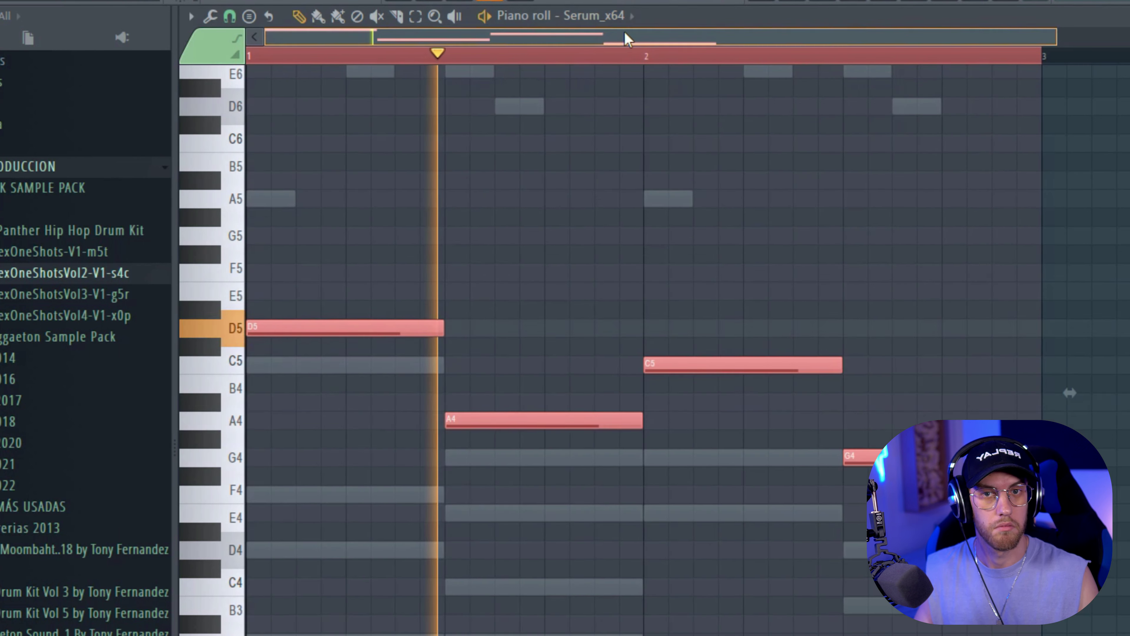
left_click(843, 2)
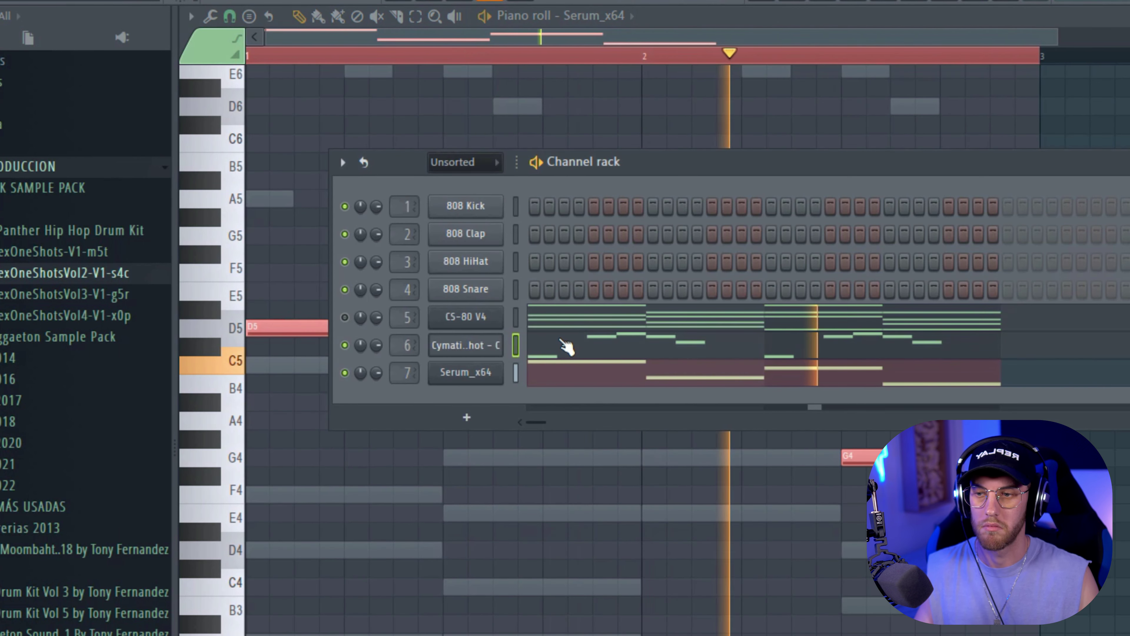
left_click(567, 345)
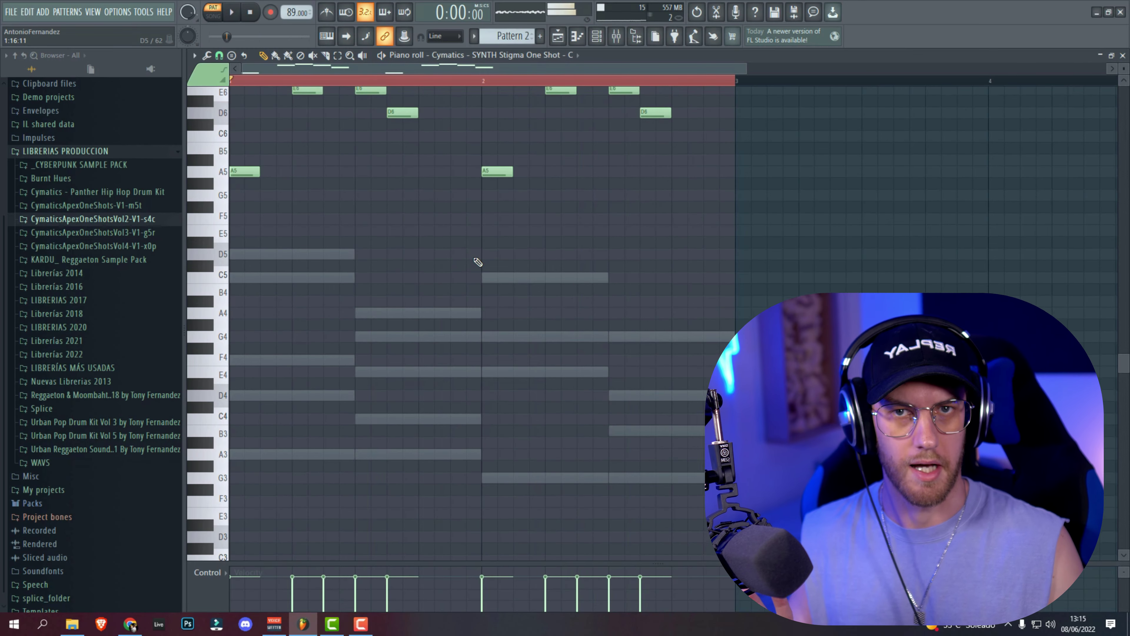
scroll(636, 341, "up", 5)
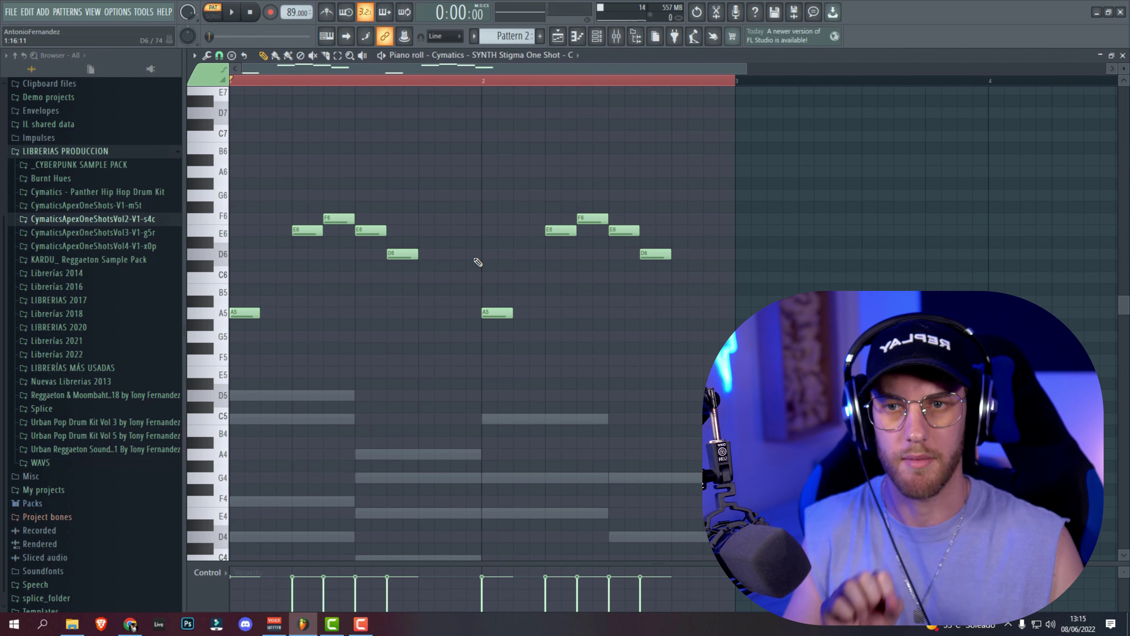
scroll(464, 246, "up", 1)
left_click_drag(745, 71, 608, 76)
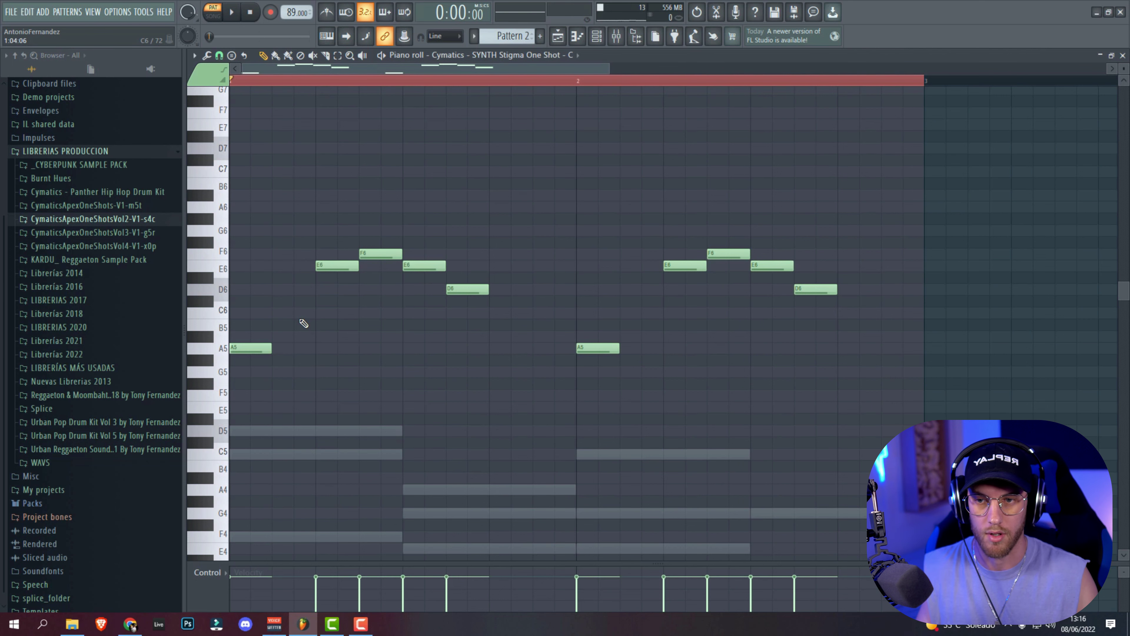
left_click_drag(935, 224, 252, 391)
key("Delete")
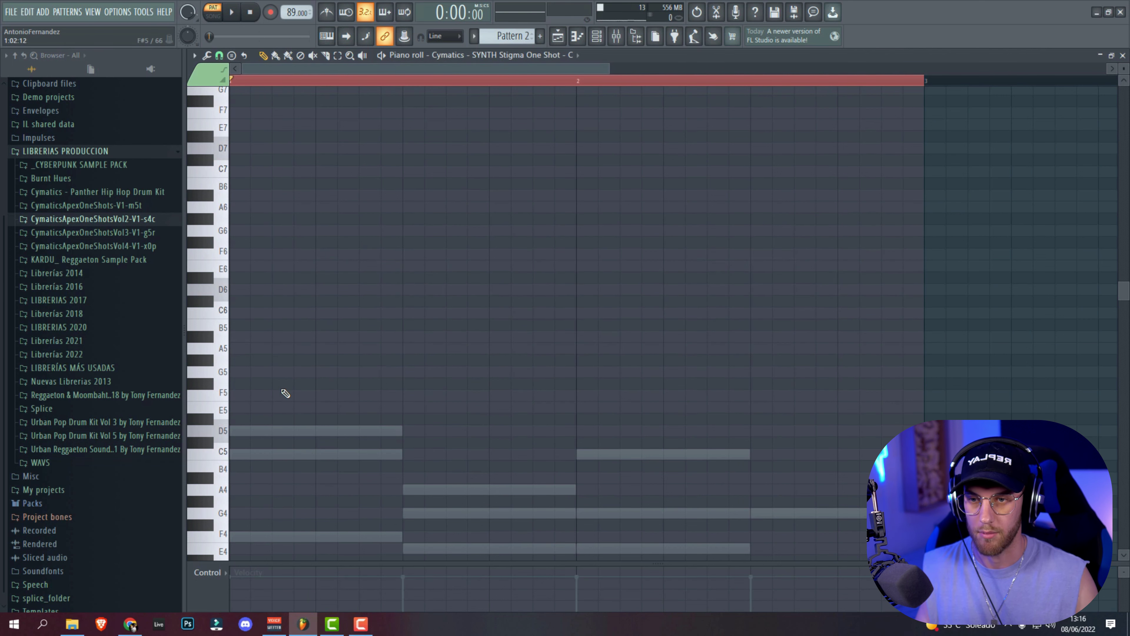
Fill the first bar of the synth's piano roll with eighth notes alternating between C5 and A4
scroll(286, 393, "down", 5)
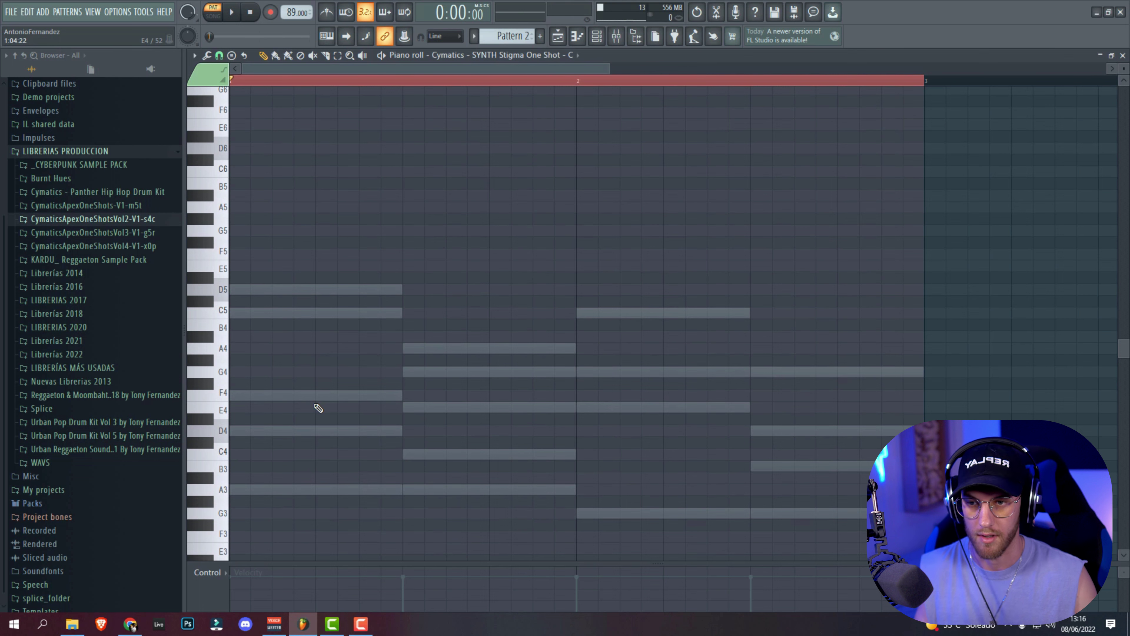
scroll(330, 425, "down", 2)
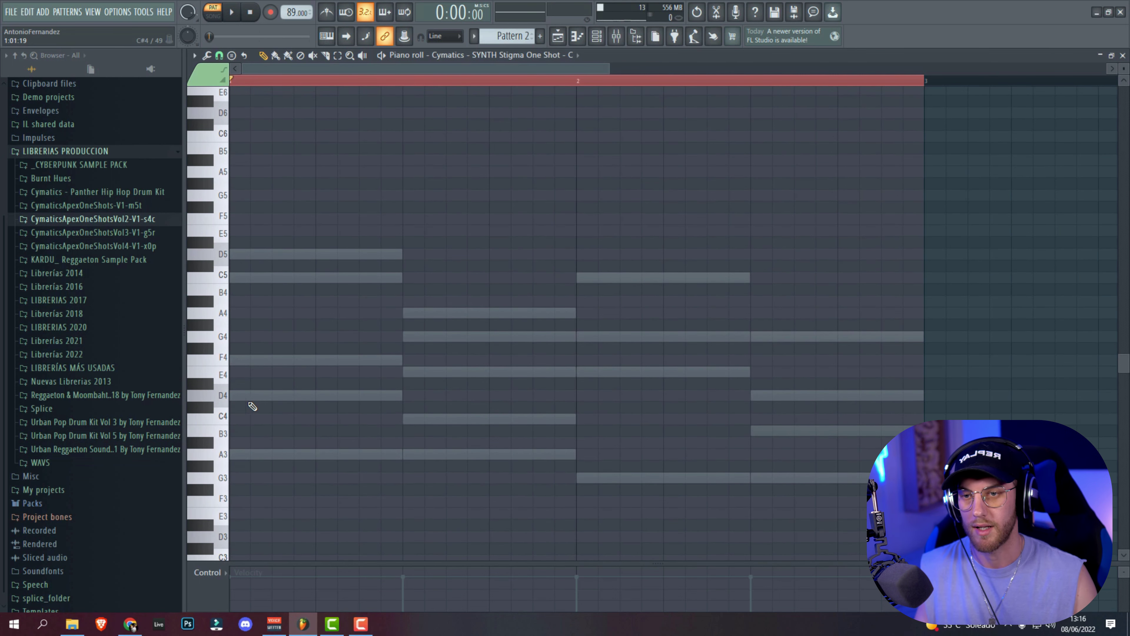
scroll(272, 401, "up", 2)
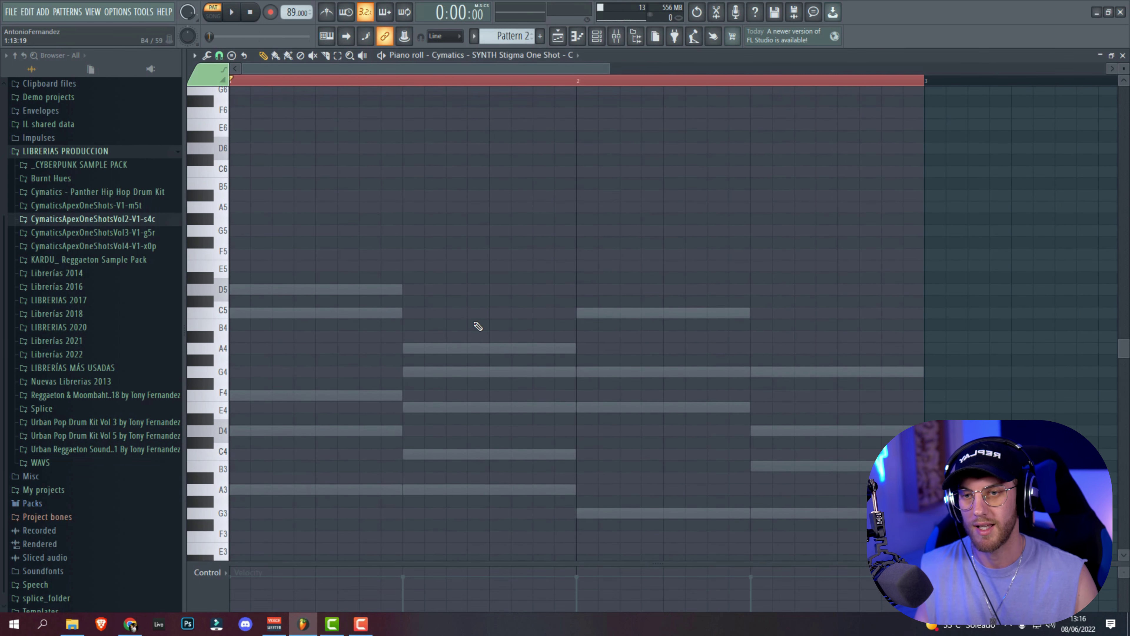
left_click(236, 316)
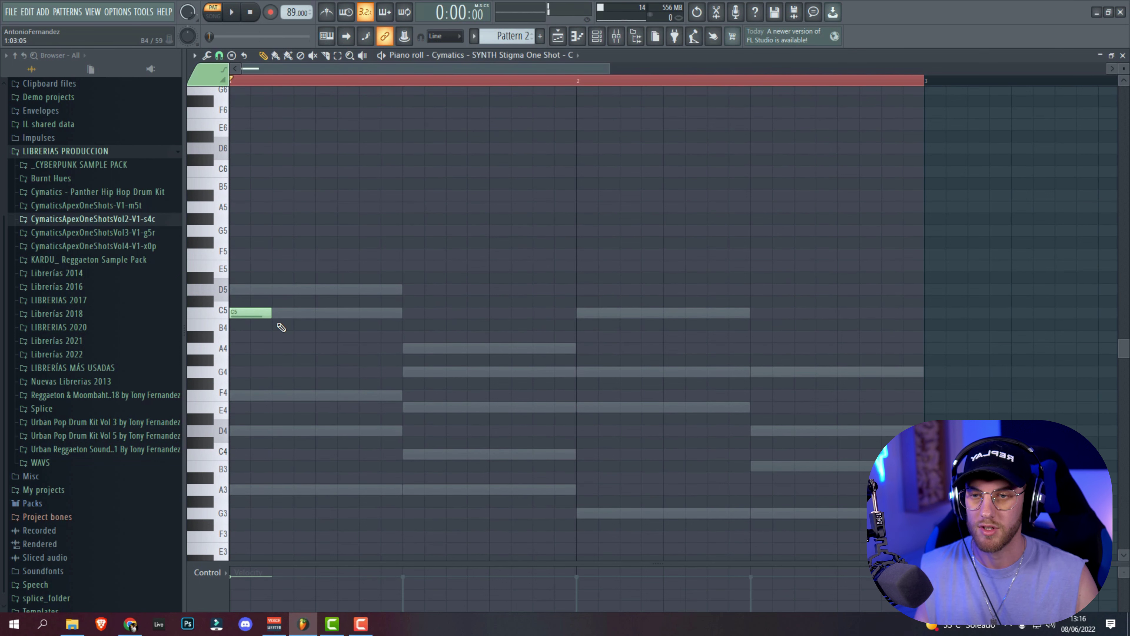
scroll(343, 394, "up", 1)
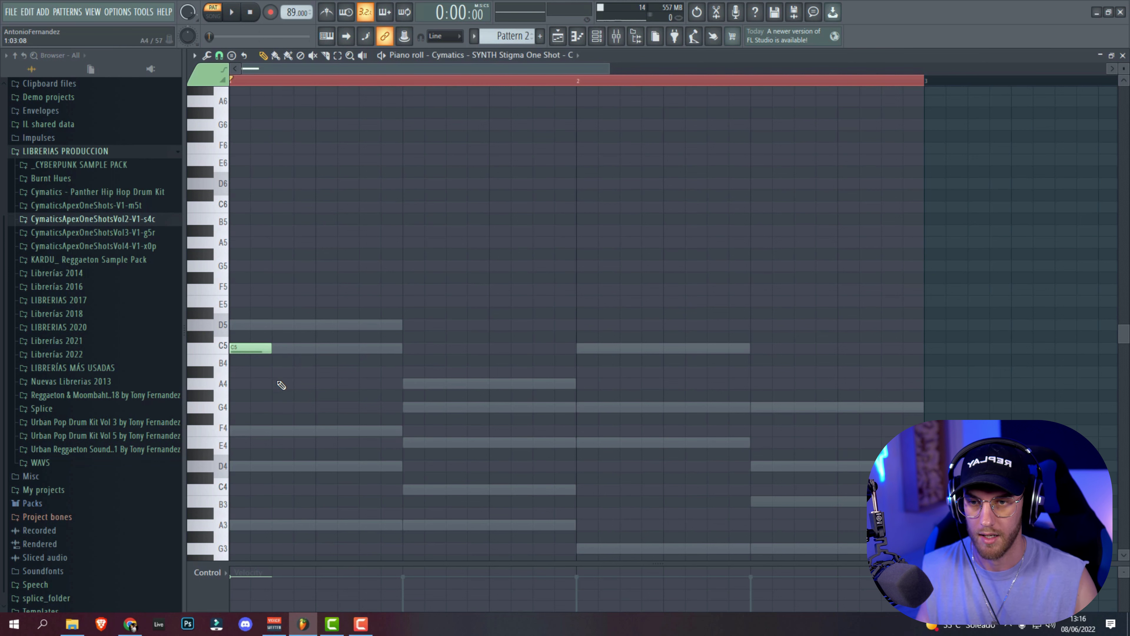
left_click_drag(460, 309, 238, 414)
left_click_drag(256, 347, 409, 345)
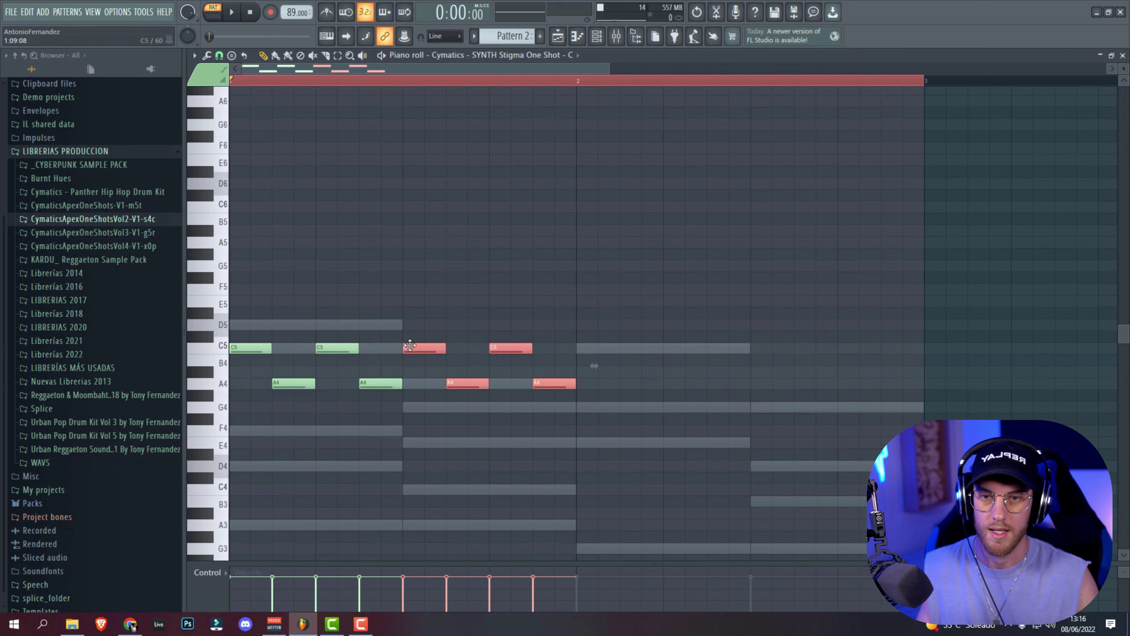
Duplicate the first bar's notes into the second bar, with the lower notes on G4, and play the pattern
mouse_move(625, 307)
left_mouse_down()
mouse_move(584, 343)
mouse_move(240, 448)
left_mouse_up()
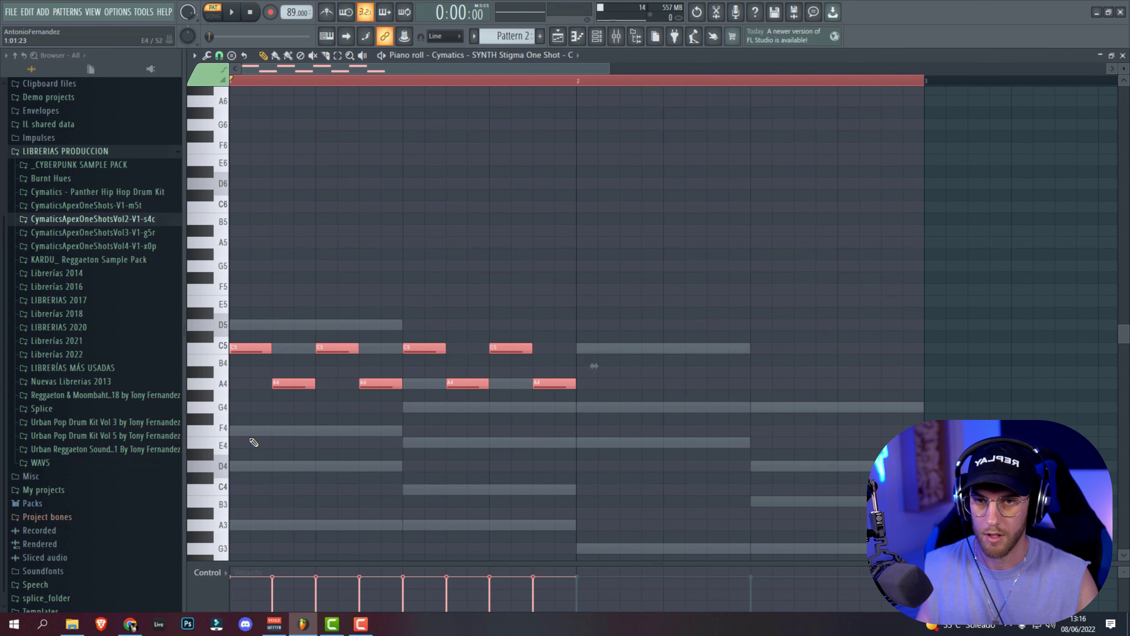
mouse_move(260, 350)
left_mouse_down()
mouse_move(597, 353)
mouse_move(932, 406)
mouse_move(905, 412)
left_mouse_up()
left_click(748, 302)
key("space")
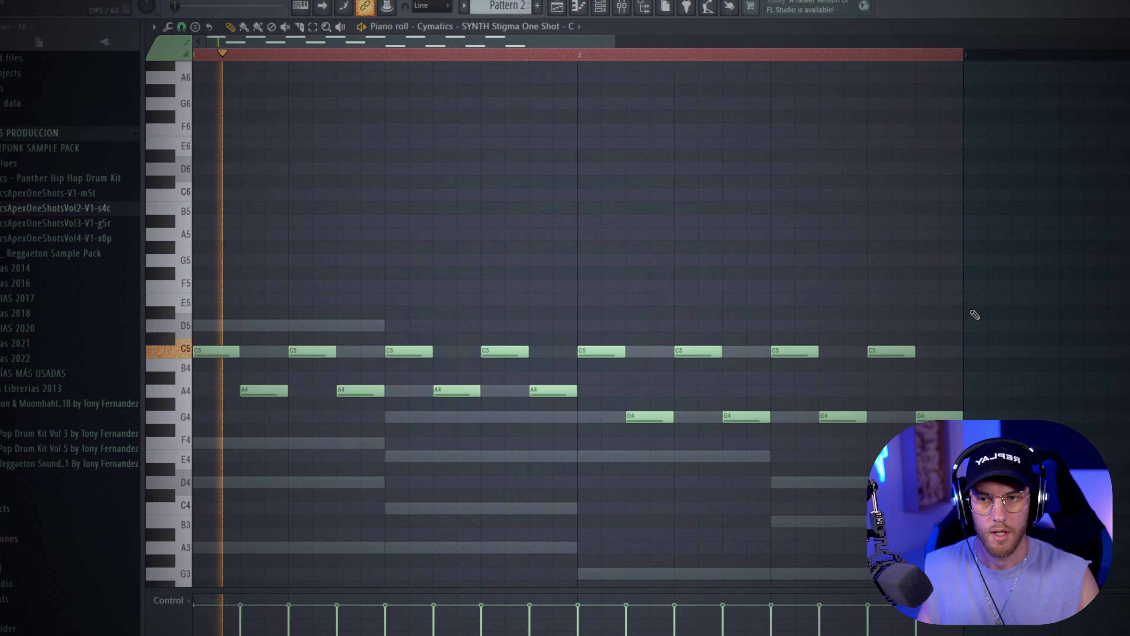
Transpose all the synth melody notes up one octave and play the pattern
left_click_drag(1014, 307, 209, 461)
key("ctrl+Up")
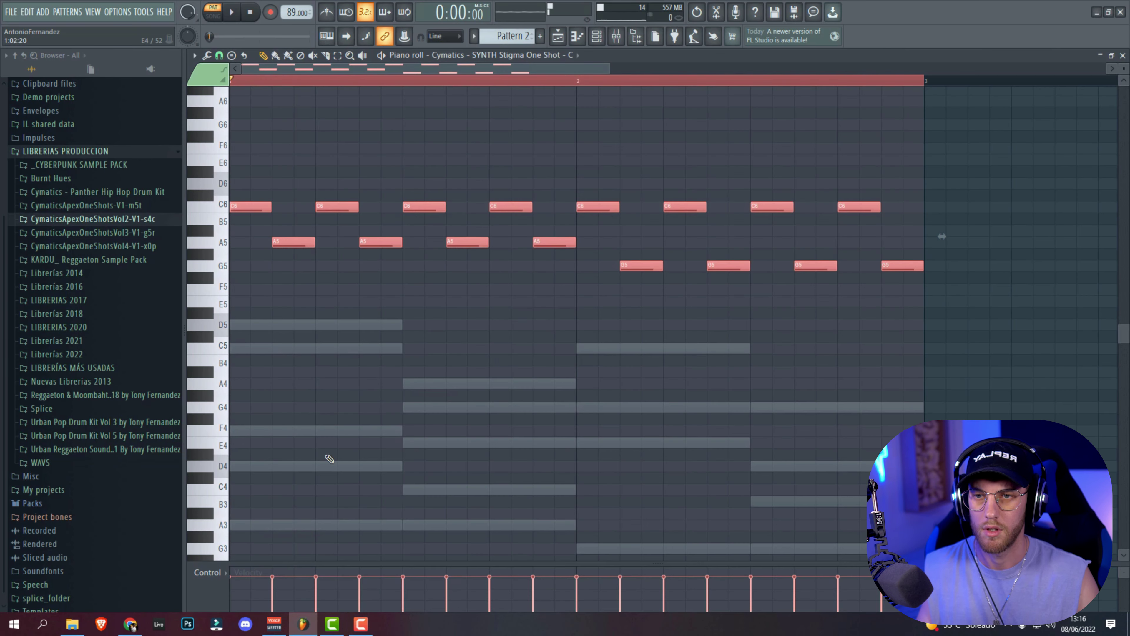
key("space")
scroll(477, 504, "up", 3)
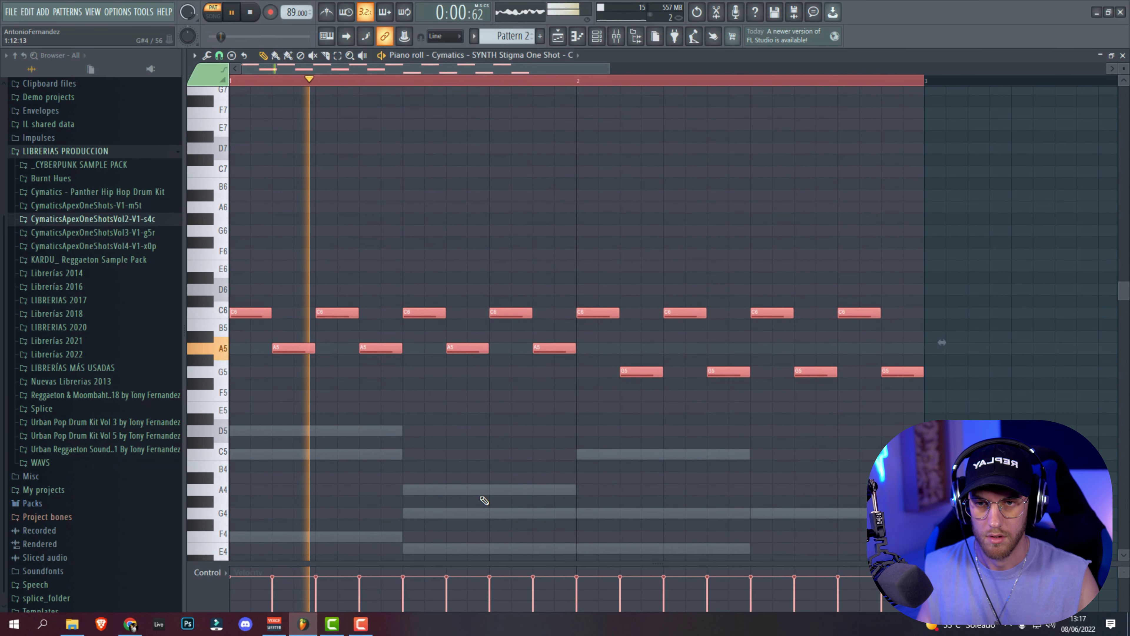
key("space")
Change the last two melody notes to E6 and D6 in the first bar and to D6 and A5 in the second, auditioning the pattern
left_click(480, 432)
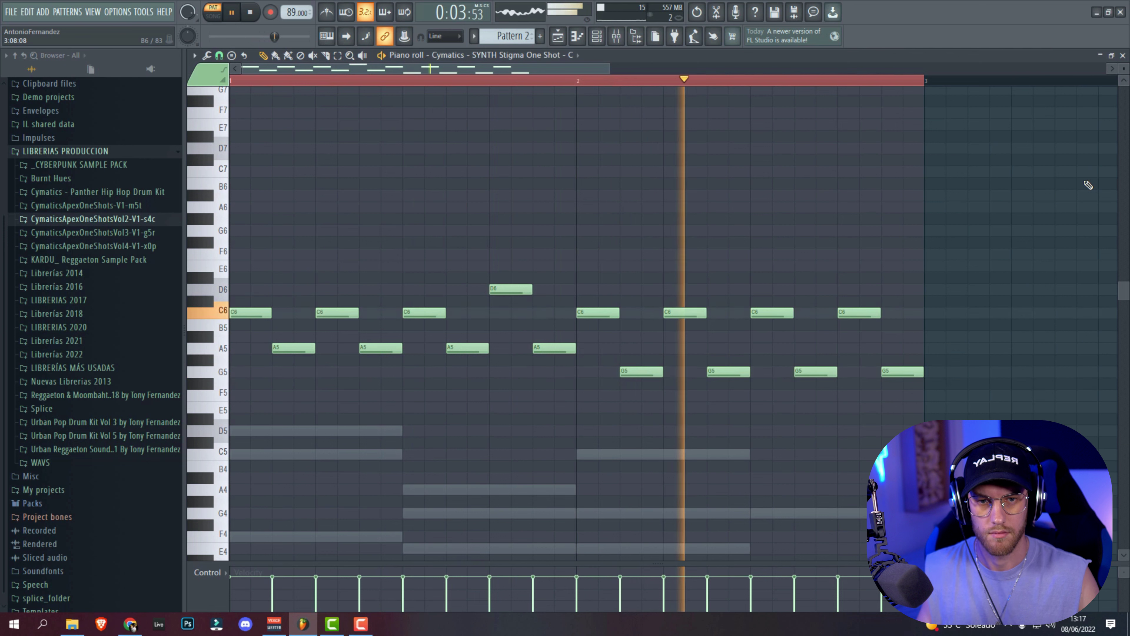
key("space")
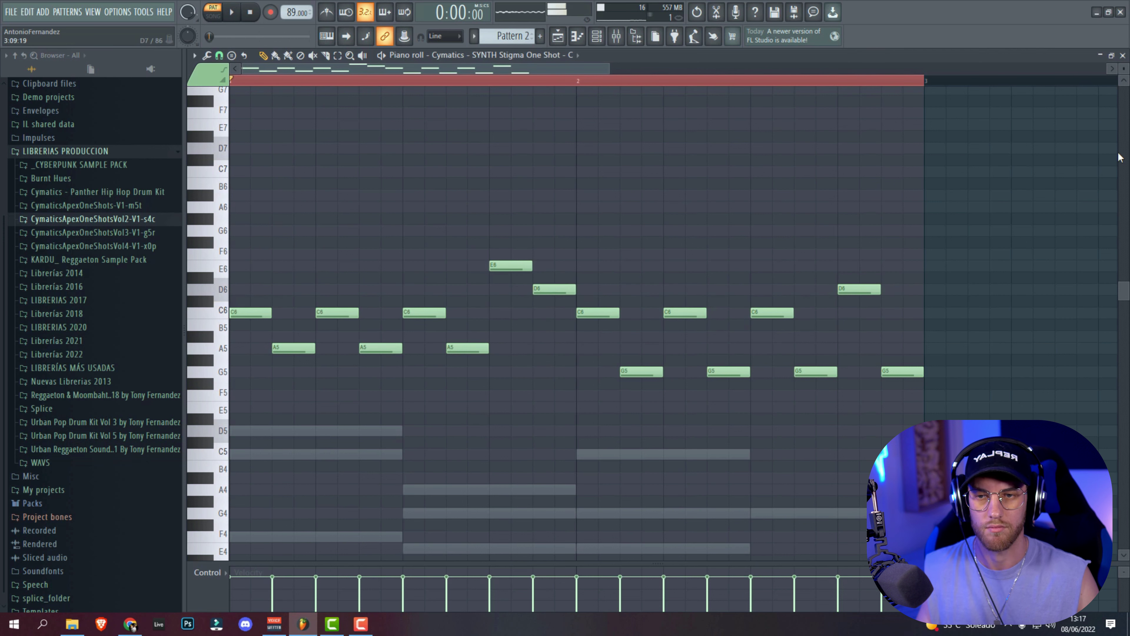
key("space")
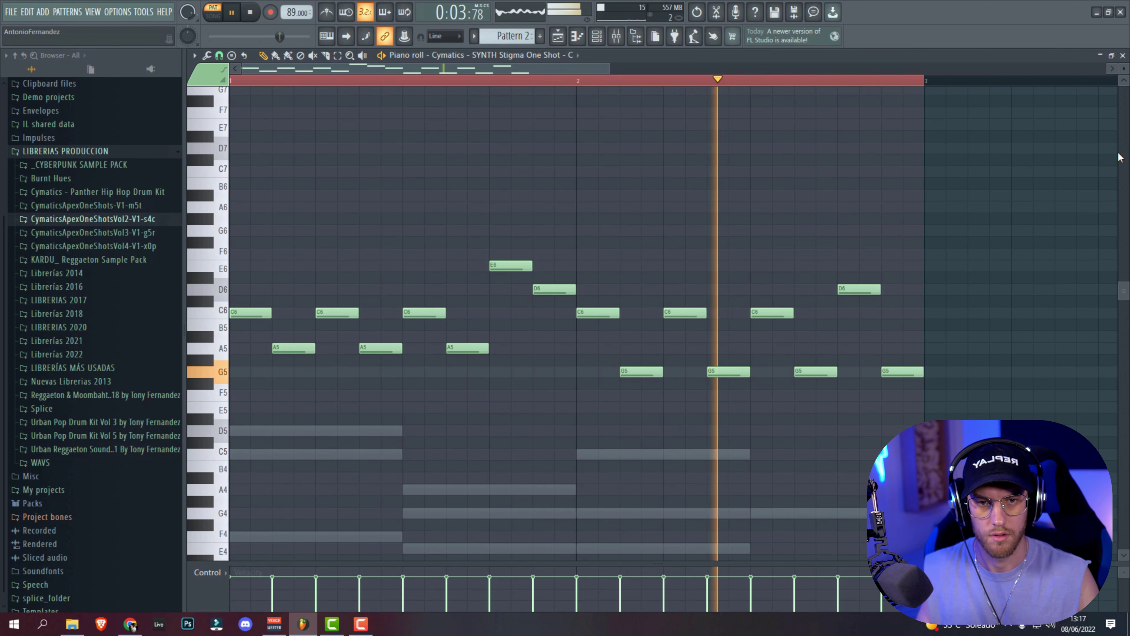
key("space")
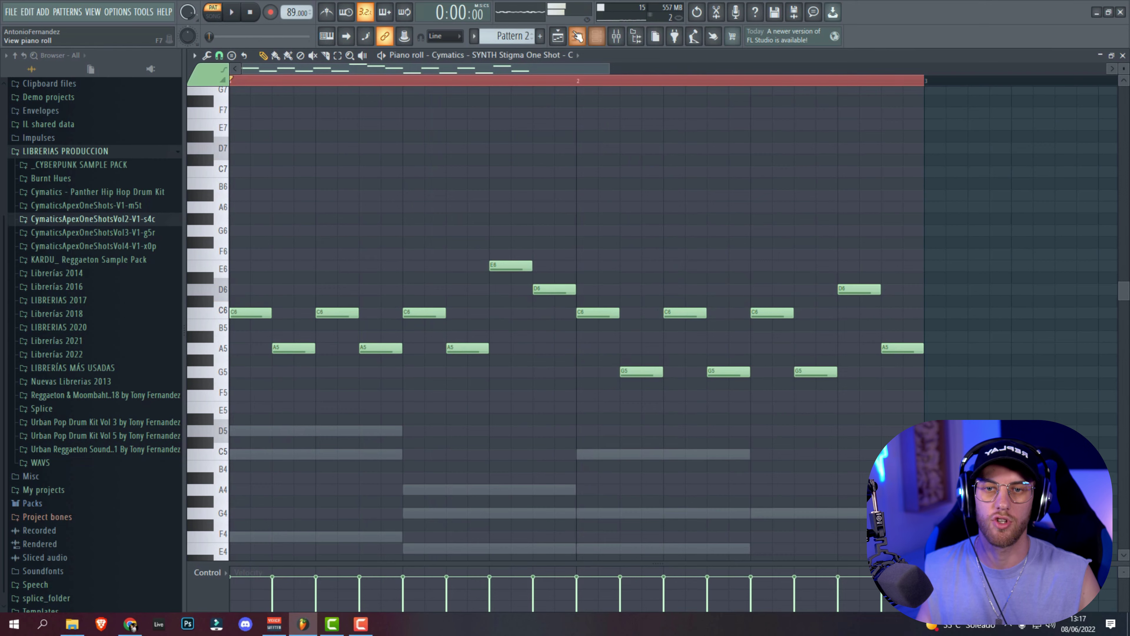
Insert LFOTool_x64 after the reverb on the synth's mixer track, adjust its volume curve, and play the pattern
left_click(577, 36)
left_click(597, 36)
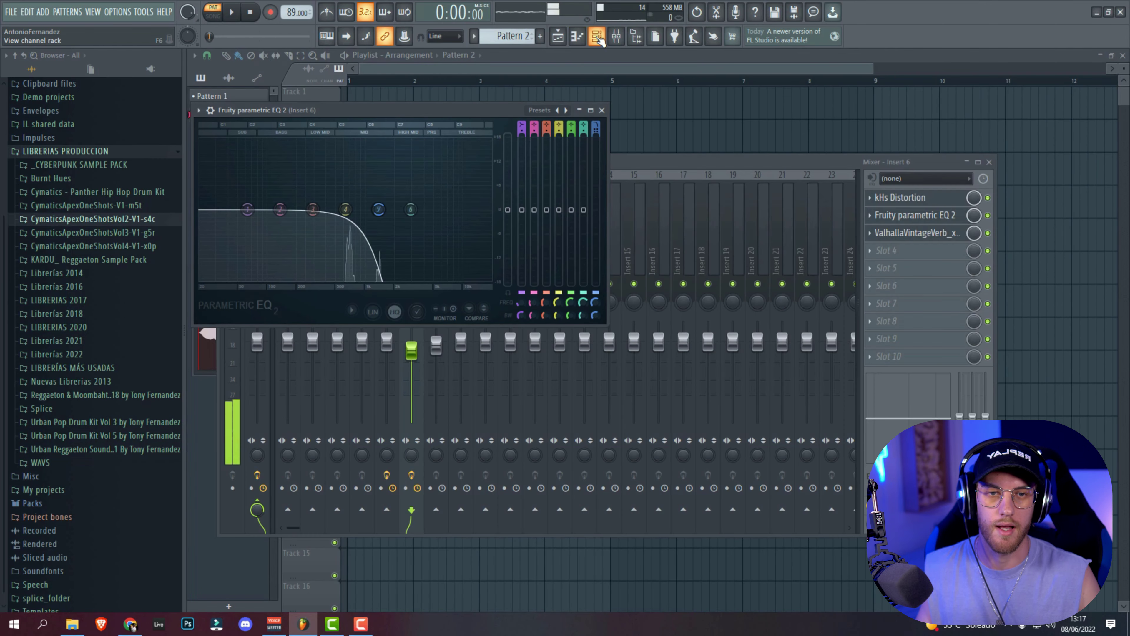
left_click(871, 251)
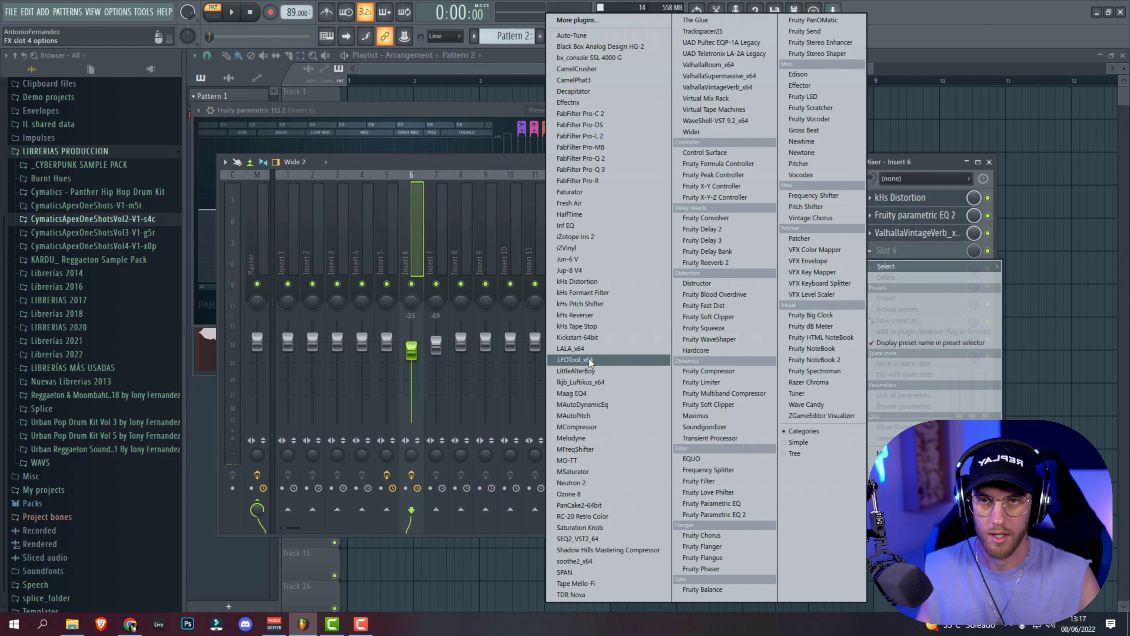
left_click(575, 360)
left_click_drag(414, 153, 406, 150)
key("space")
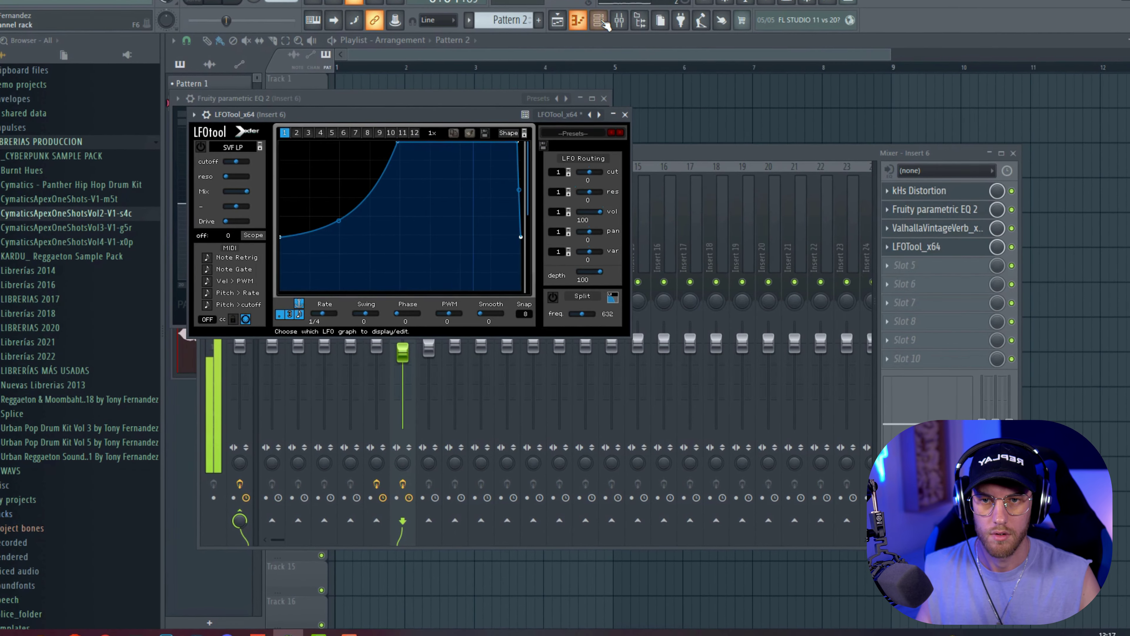
left_click(598, 24)
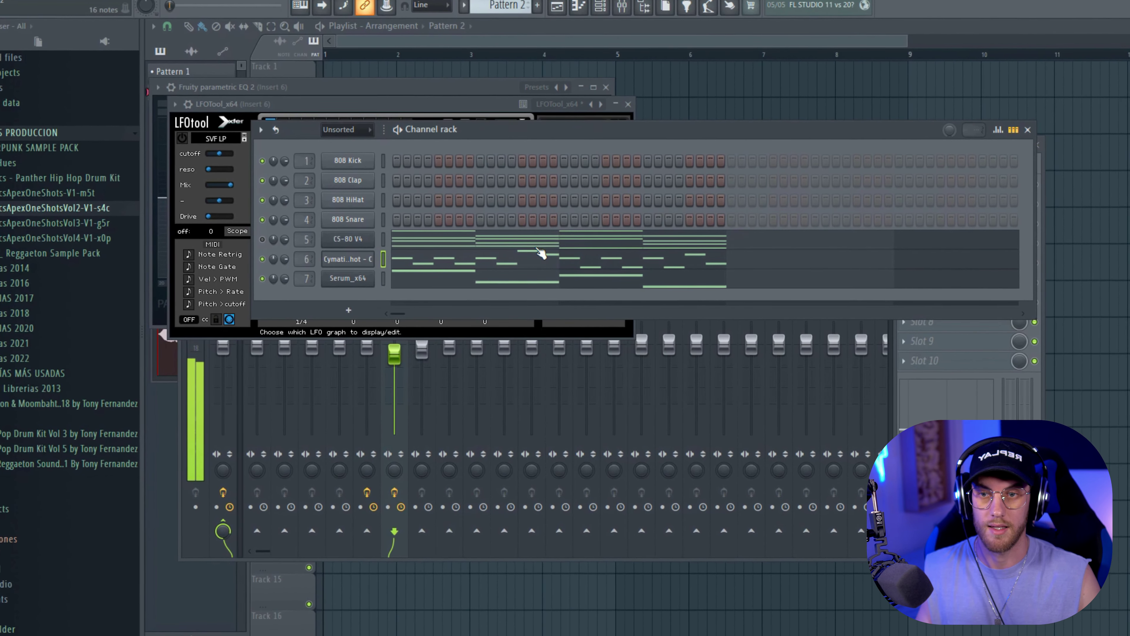
Thin out the CS-80 V4 chords by deleting the C5, A3 and G3 notes and the second chord's E4
left_click(417, 238)
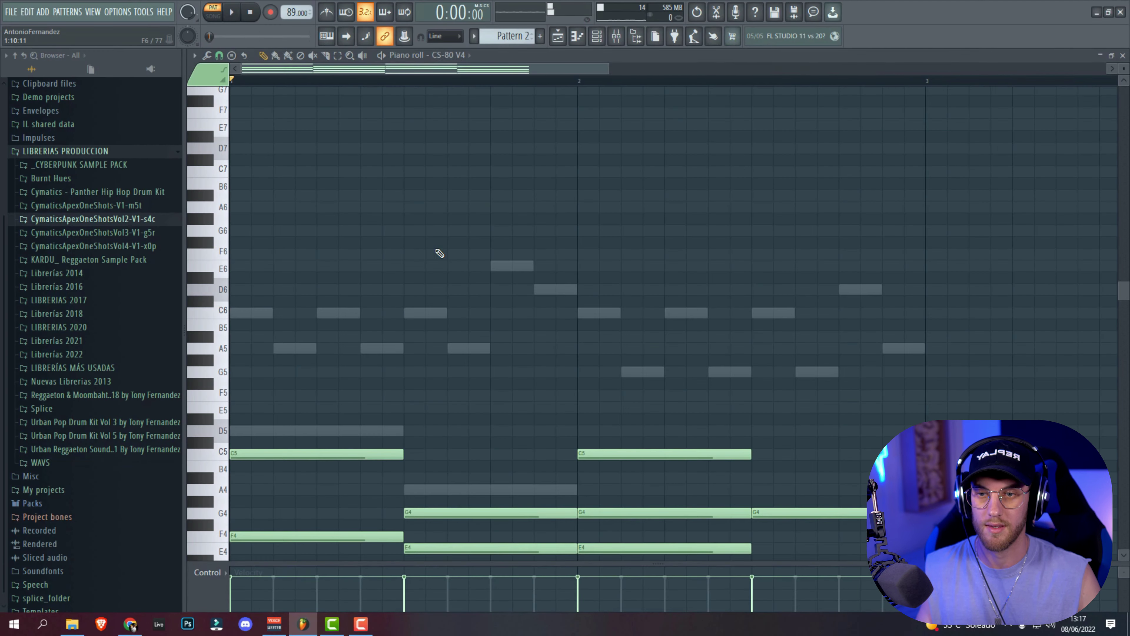
scroll(473, 270, "down", 8)
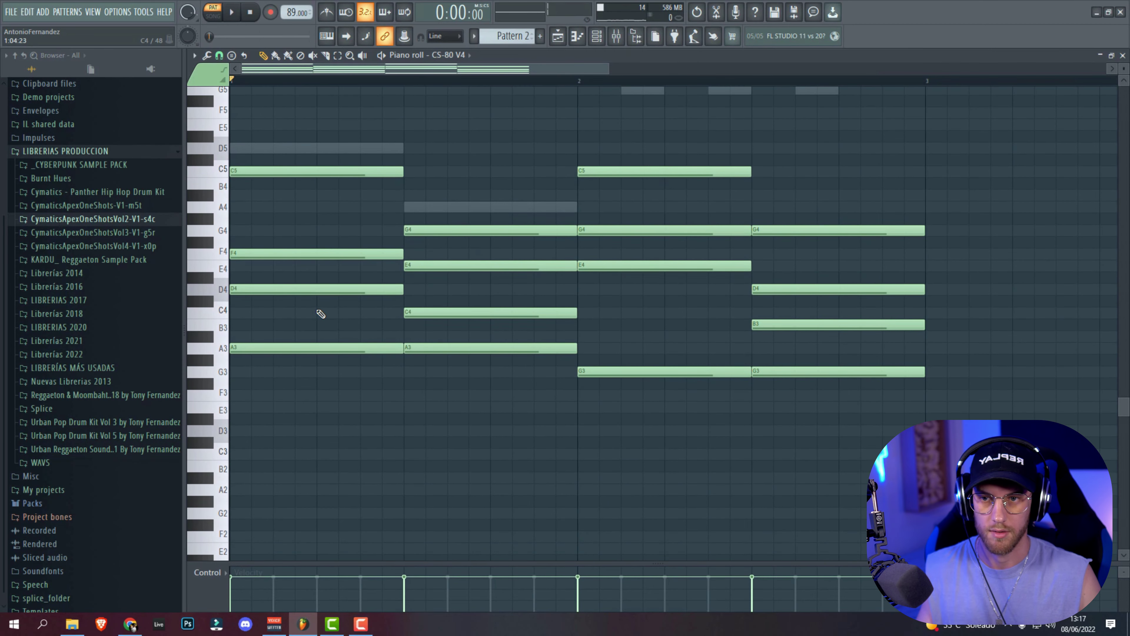
left_click_drag(292, 118, 669, 189)
key("Delete")
left_click_drag(375, 332, 764, 402)
key("Delete")
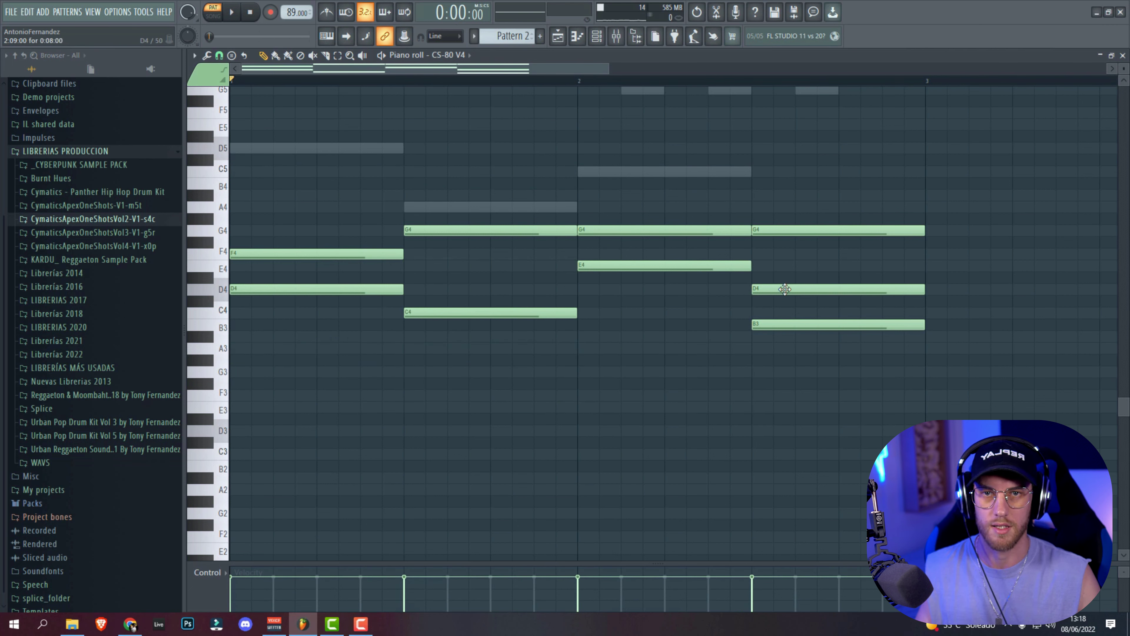
With the CS-80 V4 chords unmuted, lower mixer Insert 6 to about -5 dB and Insert 7 to about -1.8 dB while playing the pattern
left_click(601, 38)
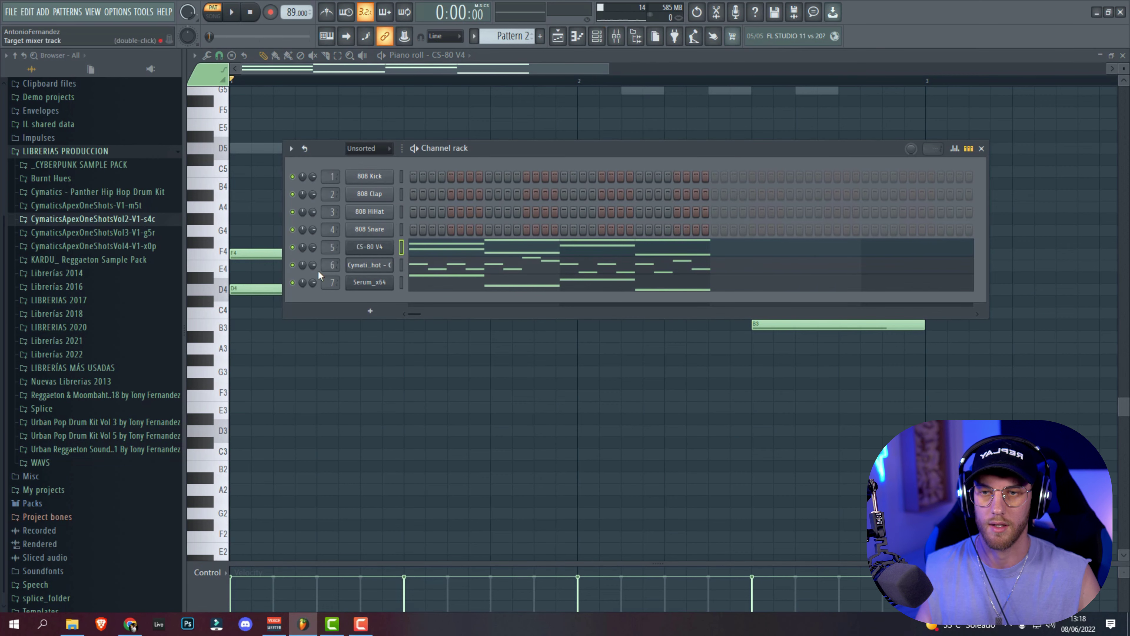
key("space")
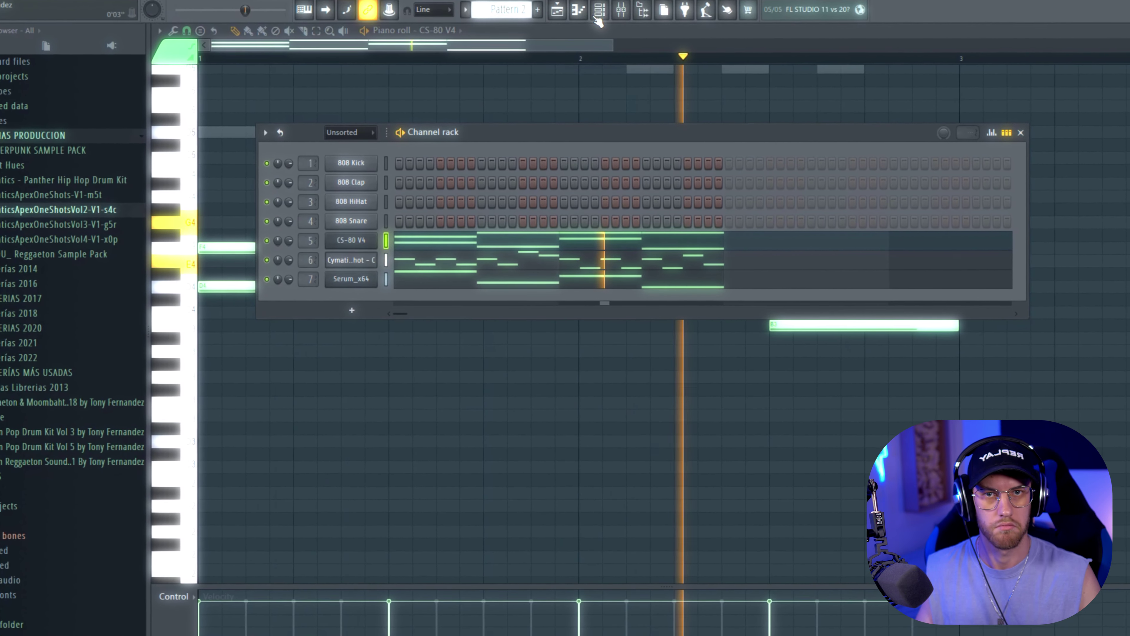
left_click(620, 9)
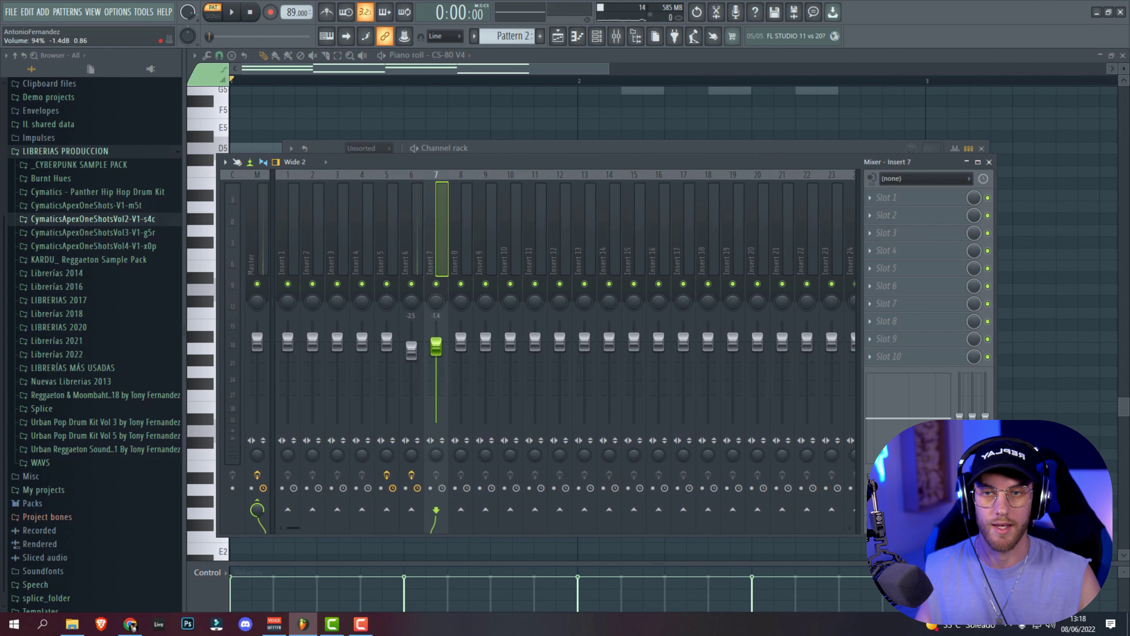
left_click(406, 260)
key("space")
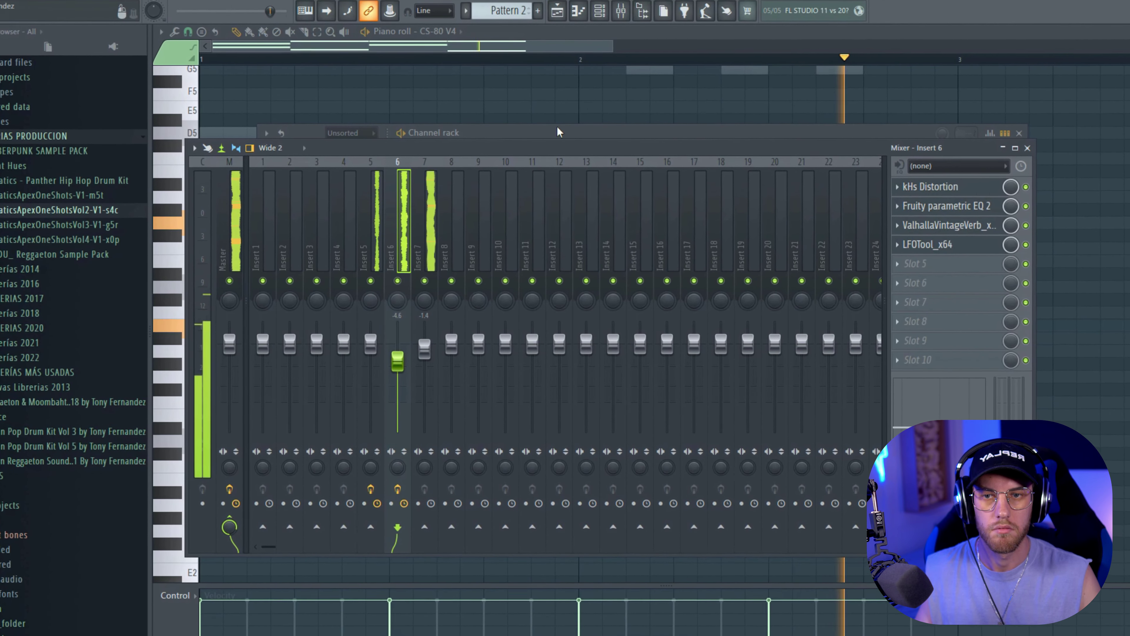
left_click(599, 16)
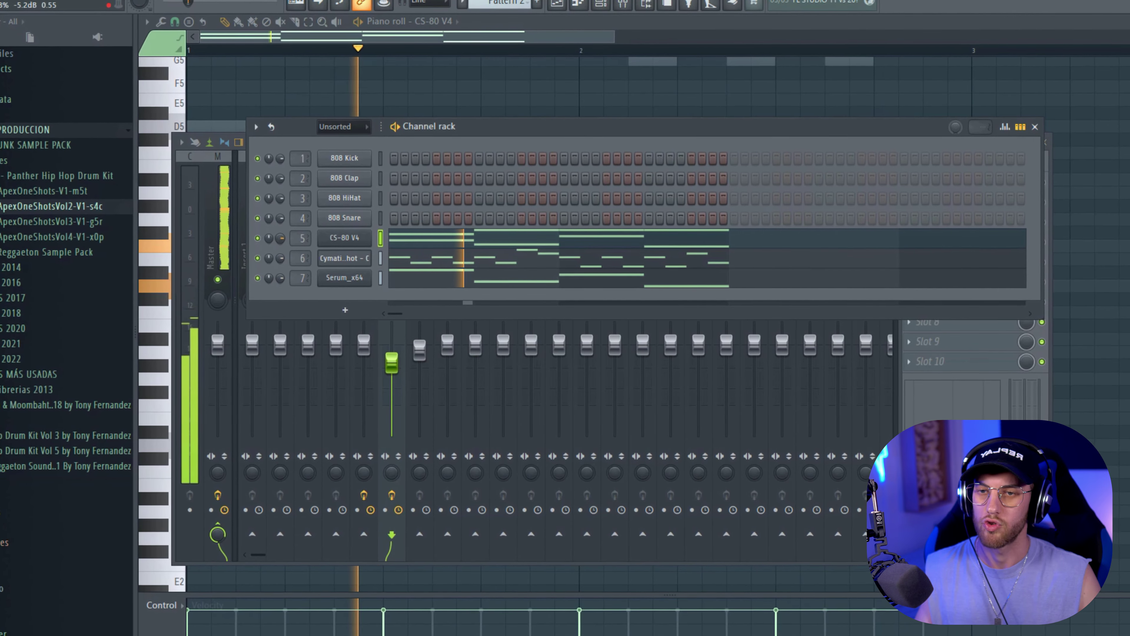